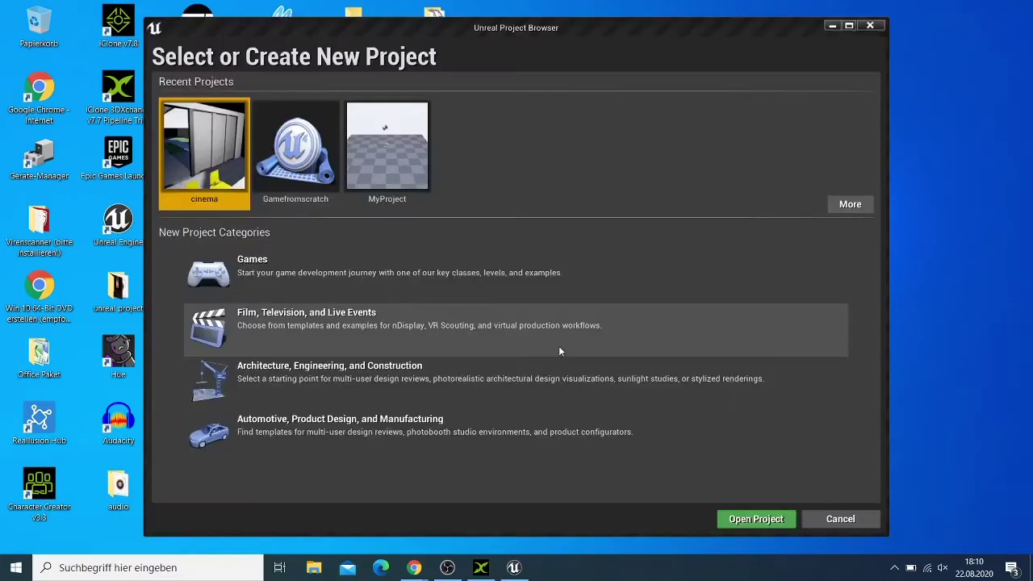
- Choose the Film, Television, and Live Events category and the Blank template for a new project
left_click(339, 350)
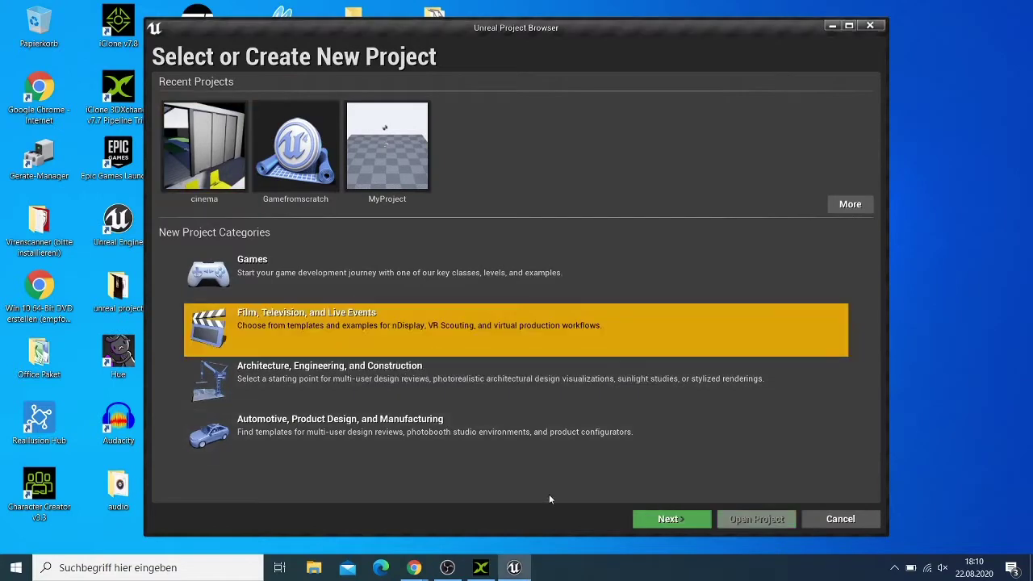
left_click(670, 520)
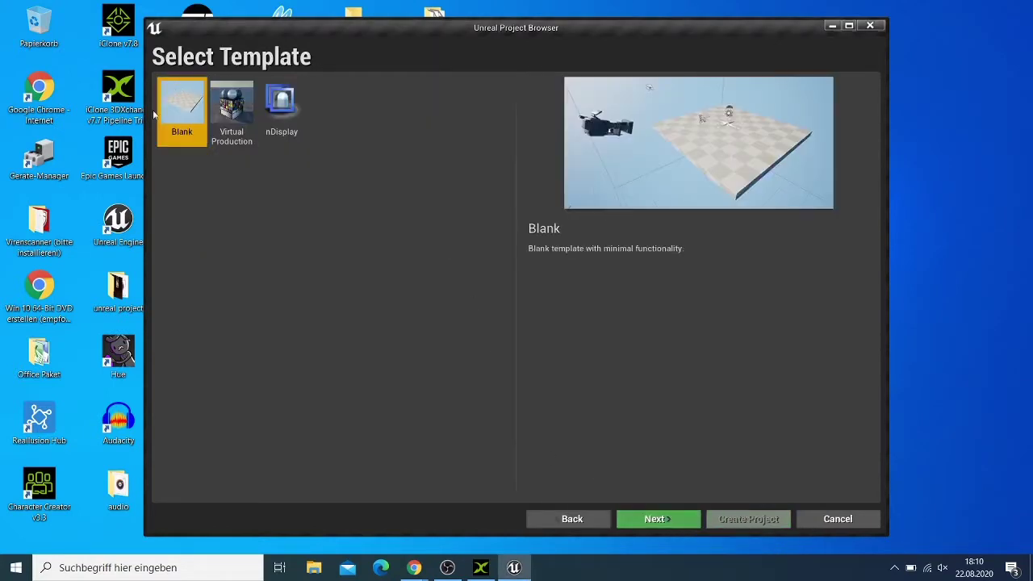
left_click(668, 522)
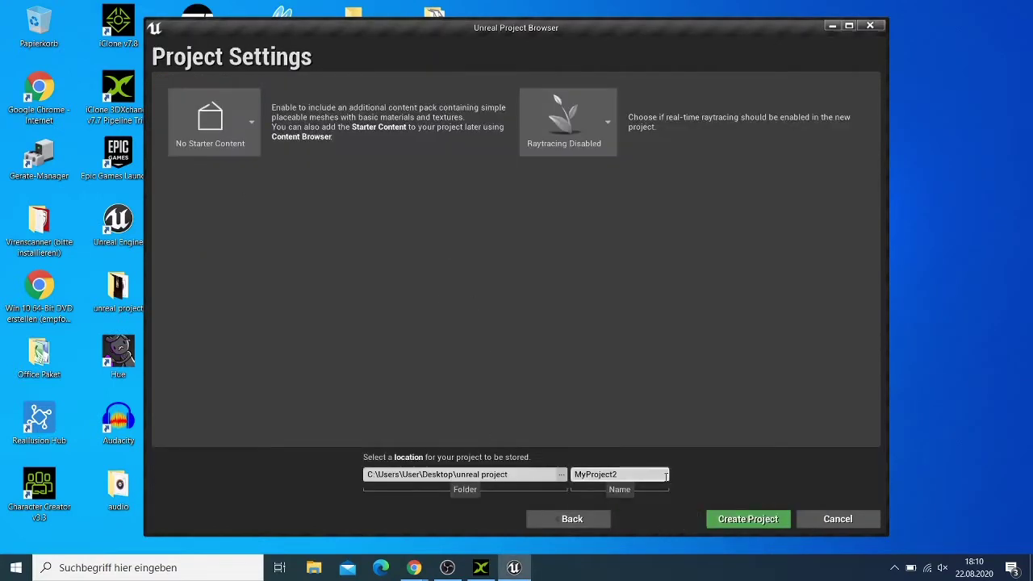
- Name the new project modernhouse and create it, accepting the 2048 reflection capture resolution
left_click_drag(632, 476, 575, 475)
type("modern")
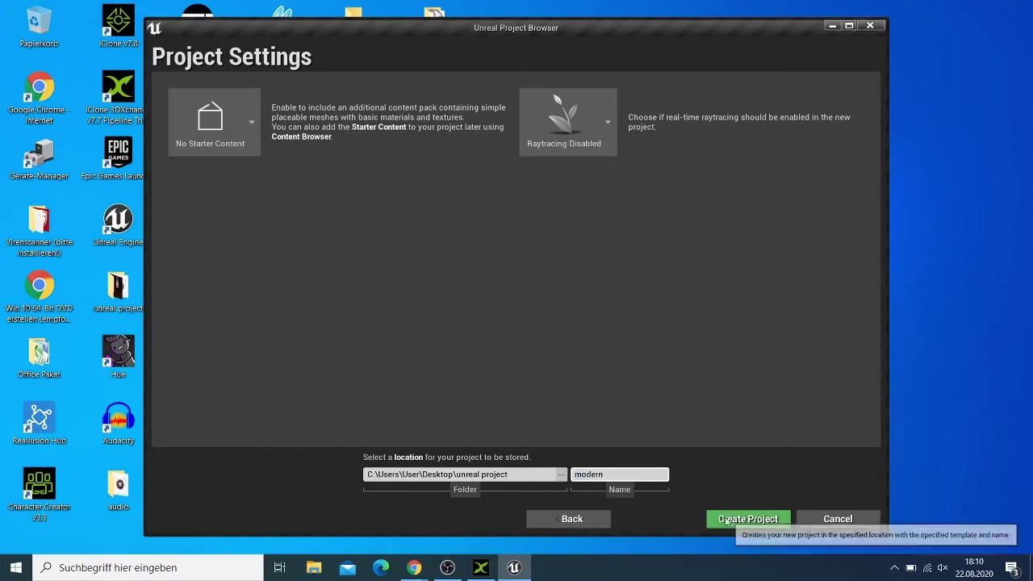
type("house")
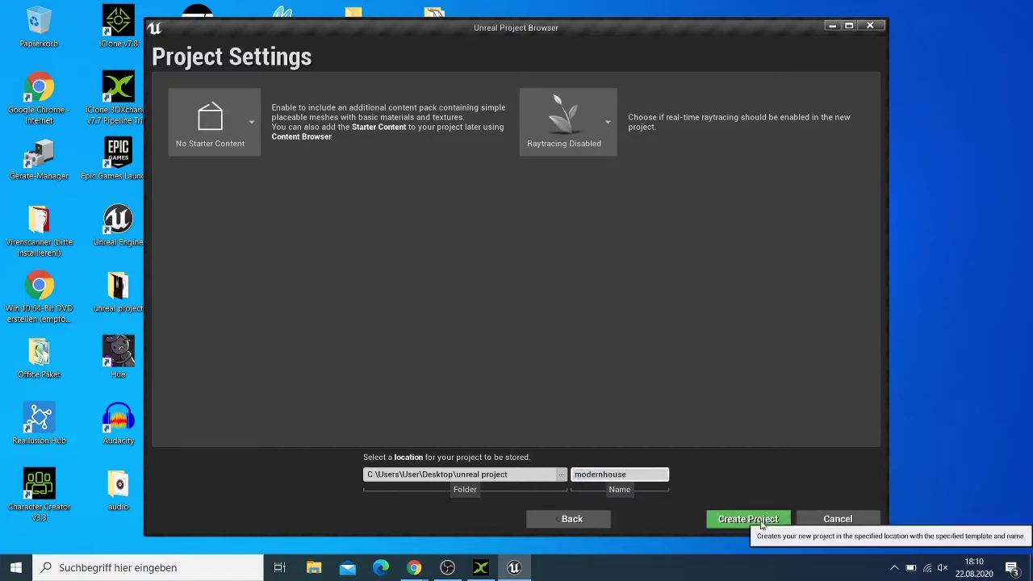
left_click(759, 521)
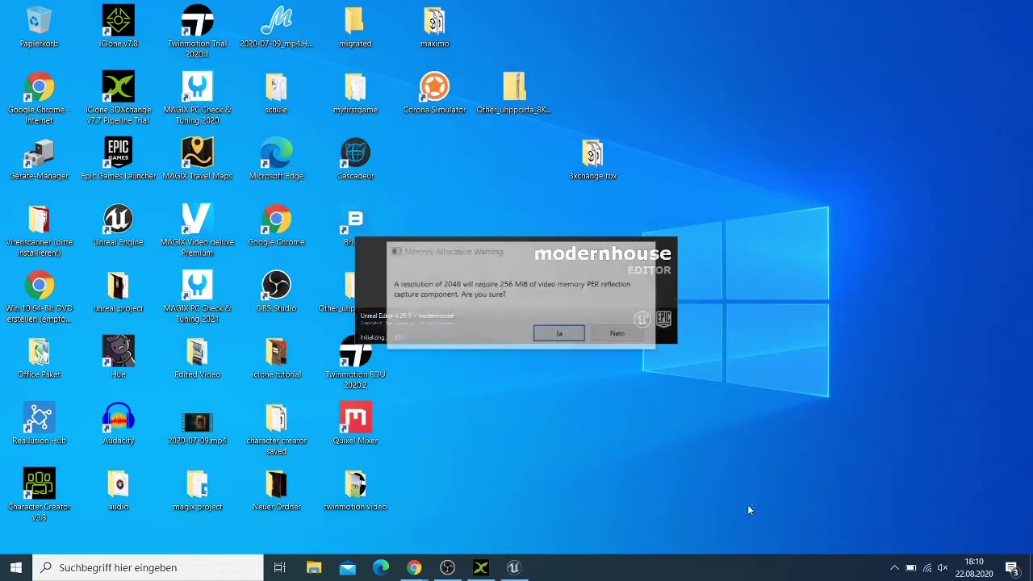
left_click(568, 338)
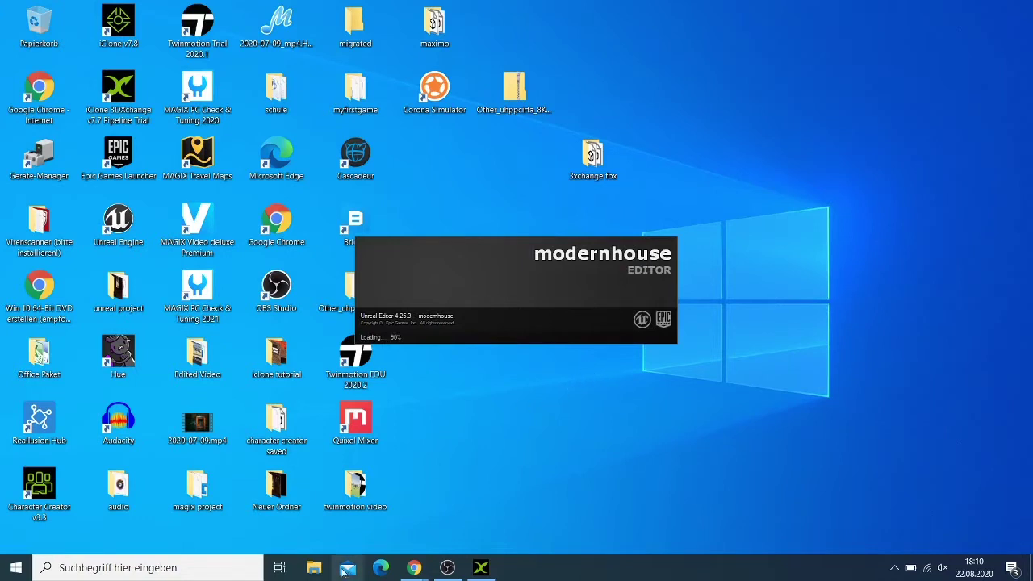
- Locate the SketchUp file rus.skp in the Downloads folder
left_click(315, 568)
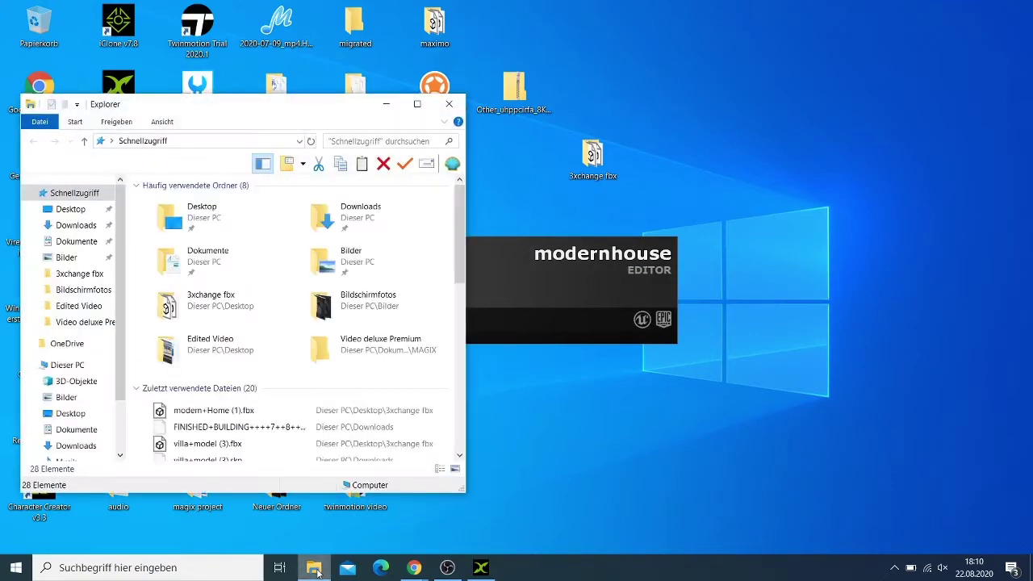
left_click(71, 226)
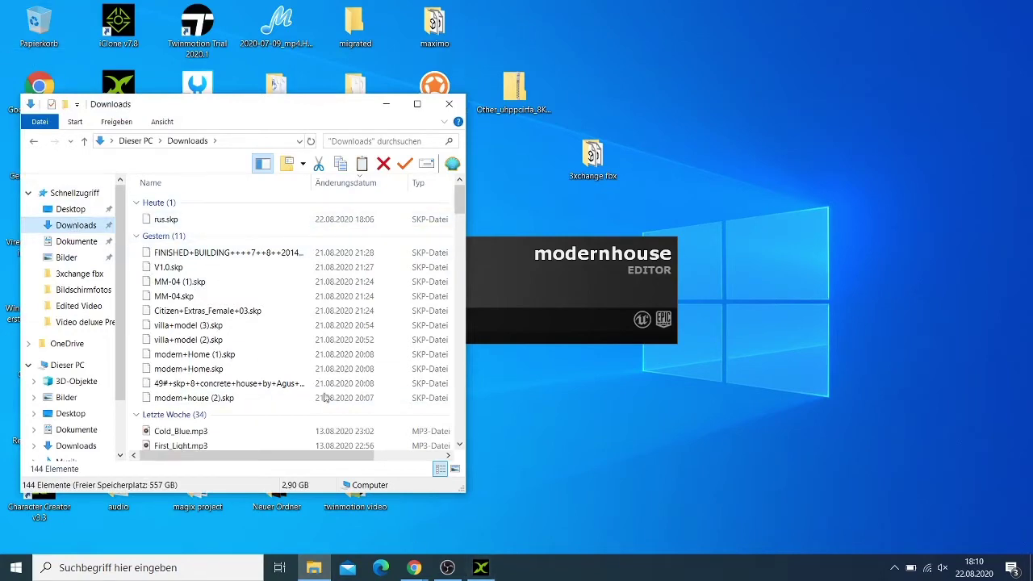
left_click(178, 219)
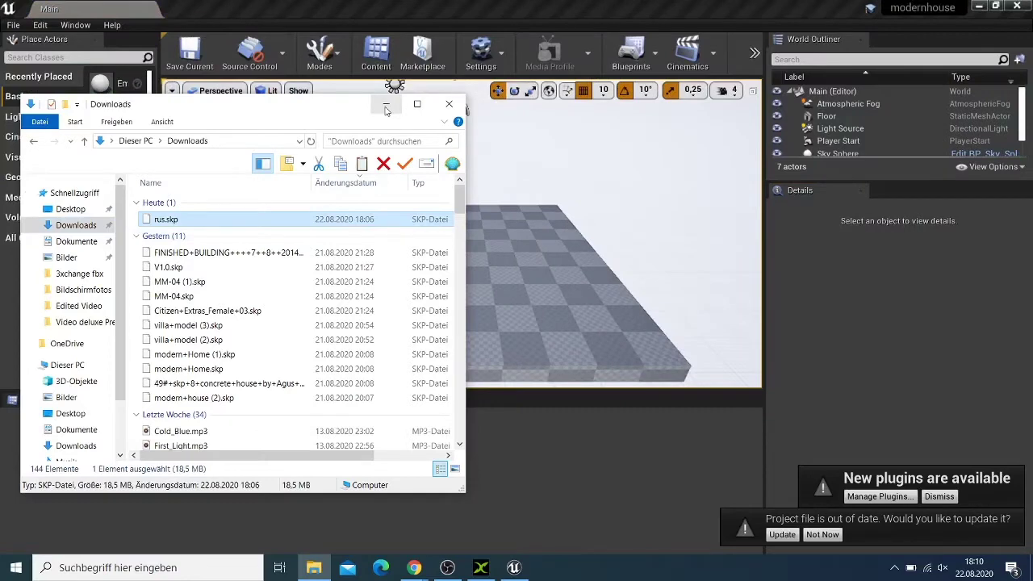
left_click(387, 106)
- Check the Downloads folder and the supported file types for importing a scene into the level
left_click(15, 26)
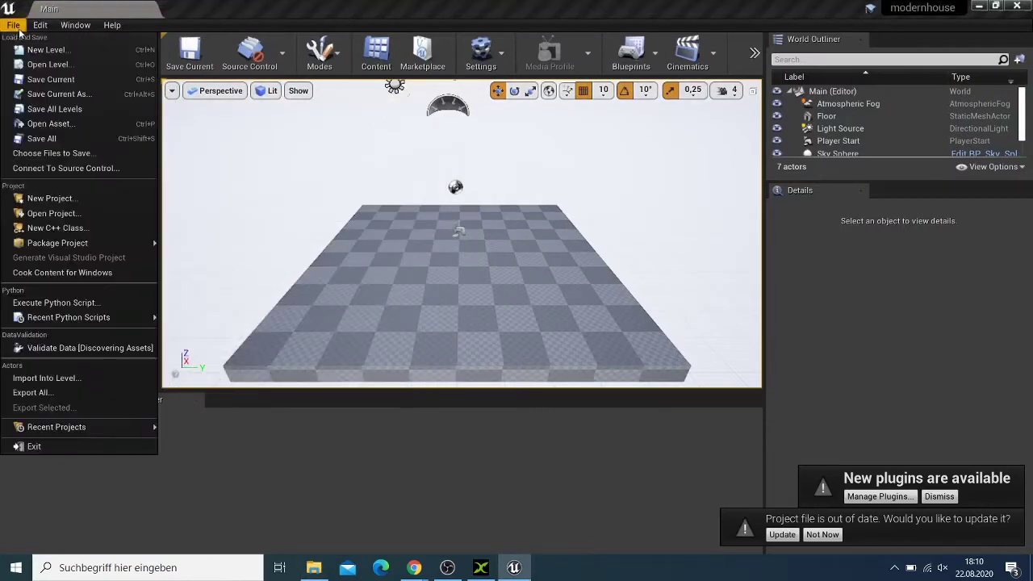
left_click(86, 377)
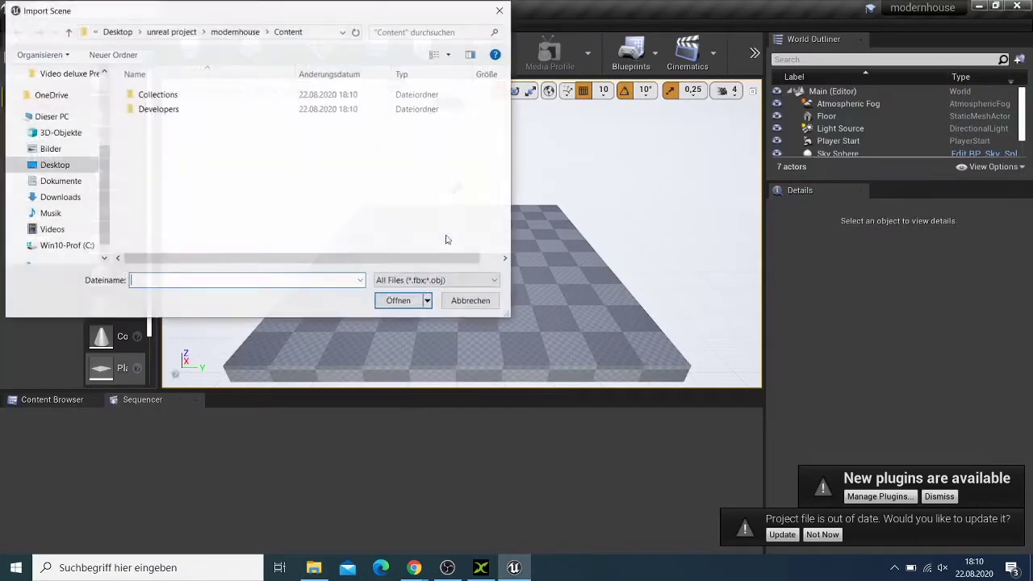
left_click(81, 202)
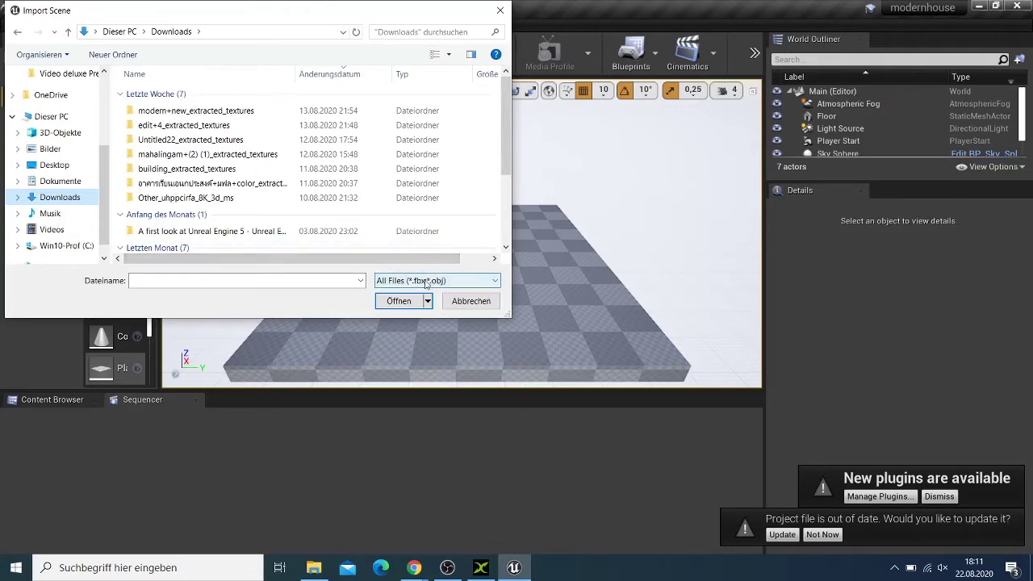
left_click(500, 10)
- Minimize the project editor, switch to iClone 3DXchange 7 and maximize its window
left_click(992, 7)
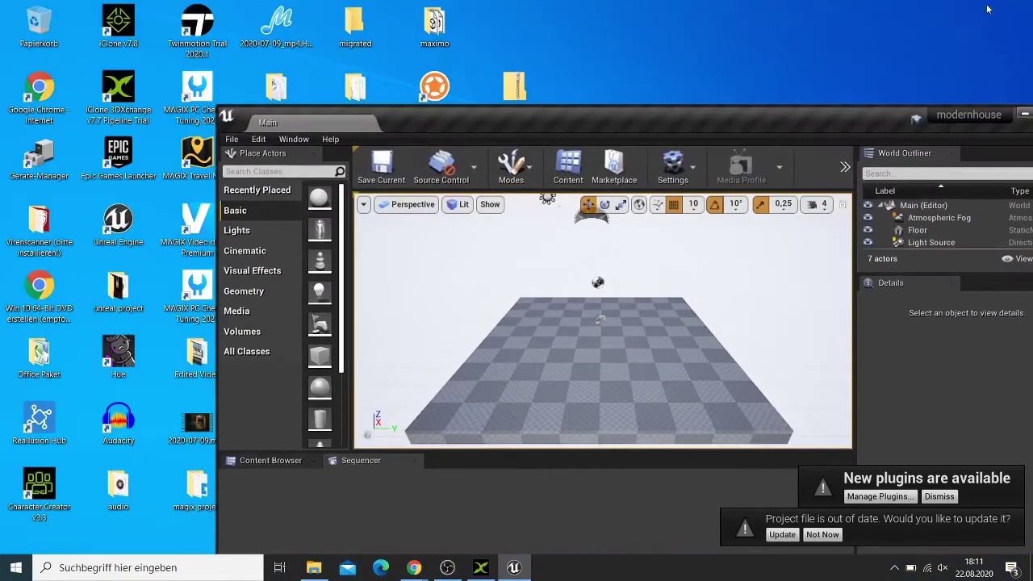
left_click_drag(866, 124, 823, 104)
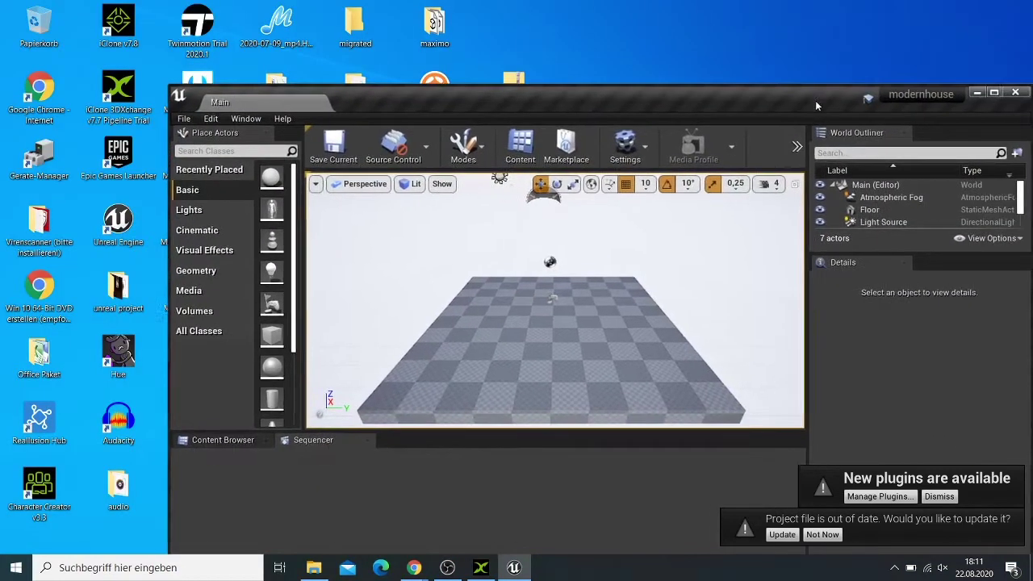
left_click(1001, 98)
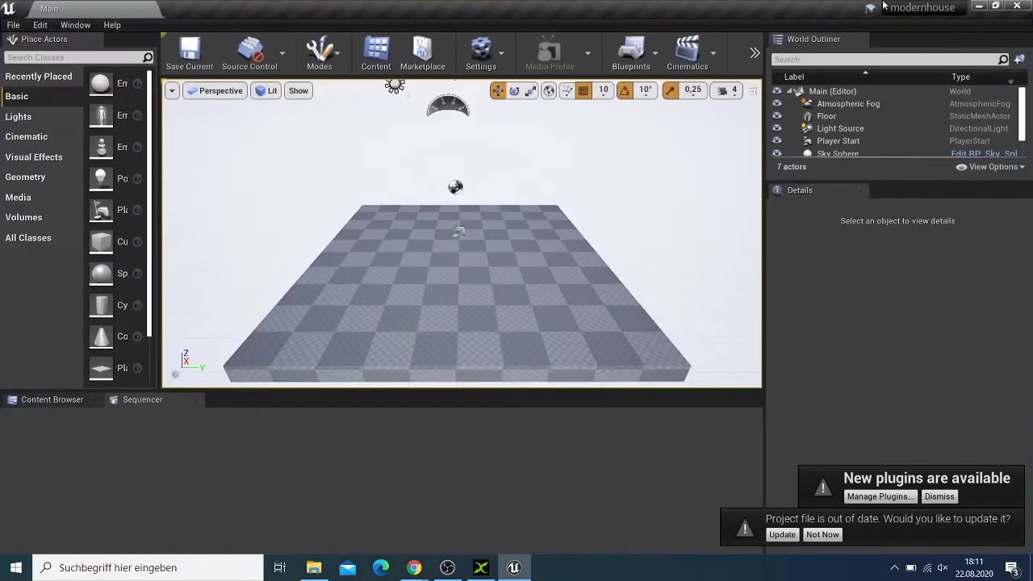
left_click(977, 5)
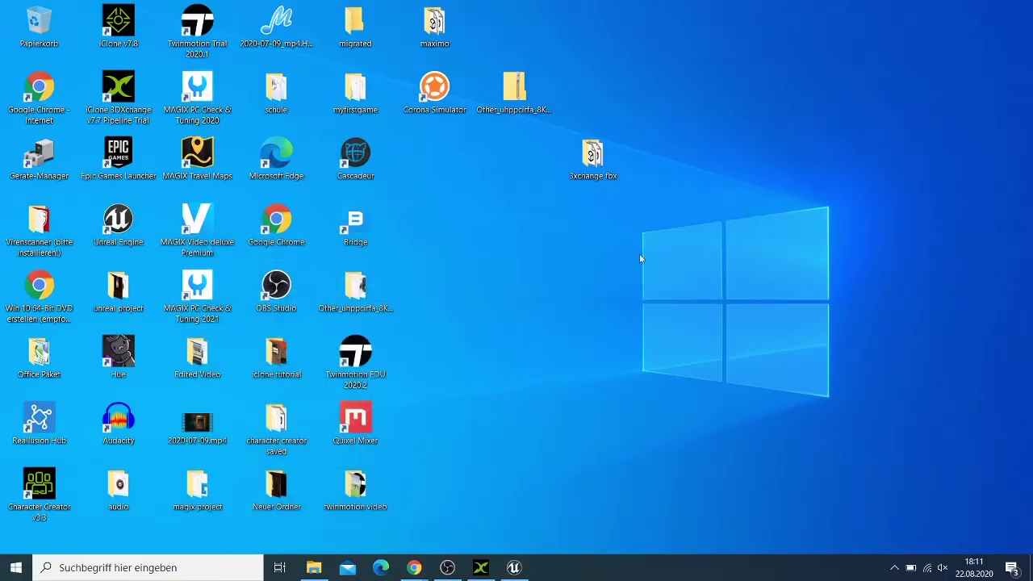
left_click(480, 567)
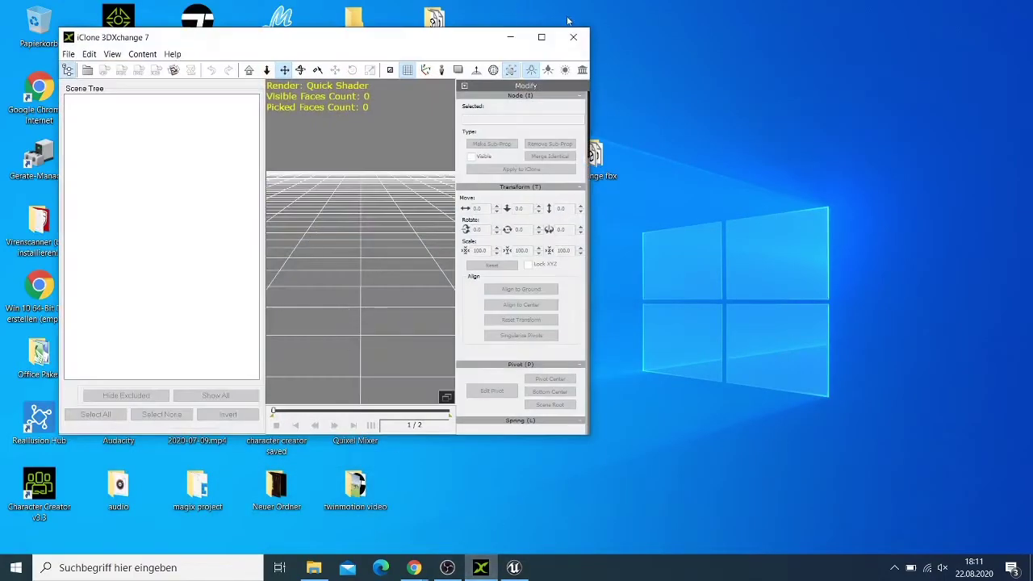
left_click(541, 38)
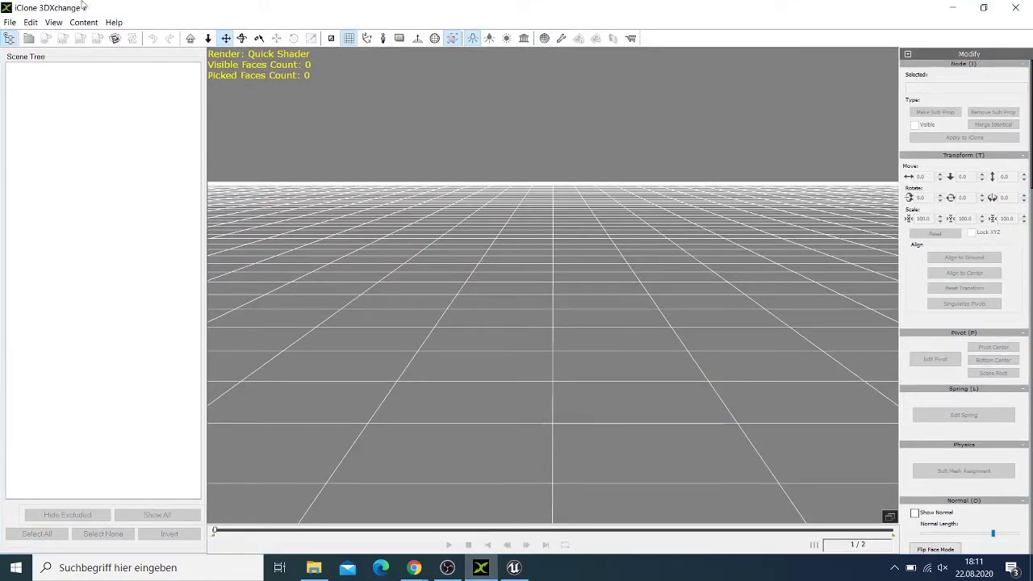
- Open rus.skp from the Downloads folder in 3DXchange
left_click(10, 23)
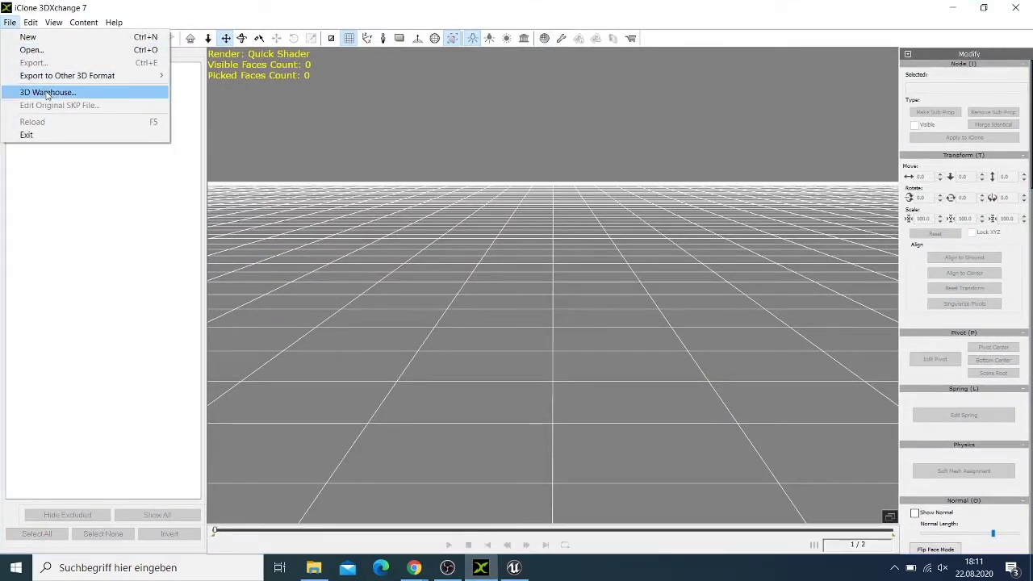
left_click(57, 50)
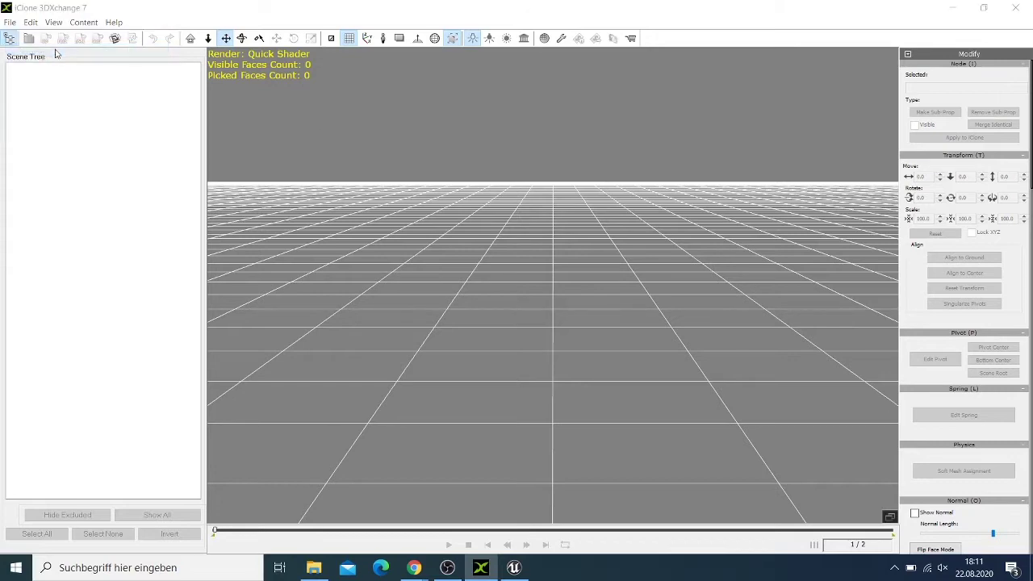
left_click(416, 207)
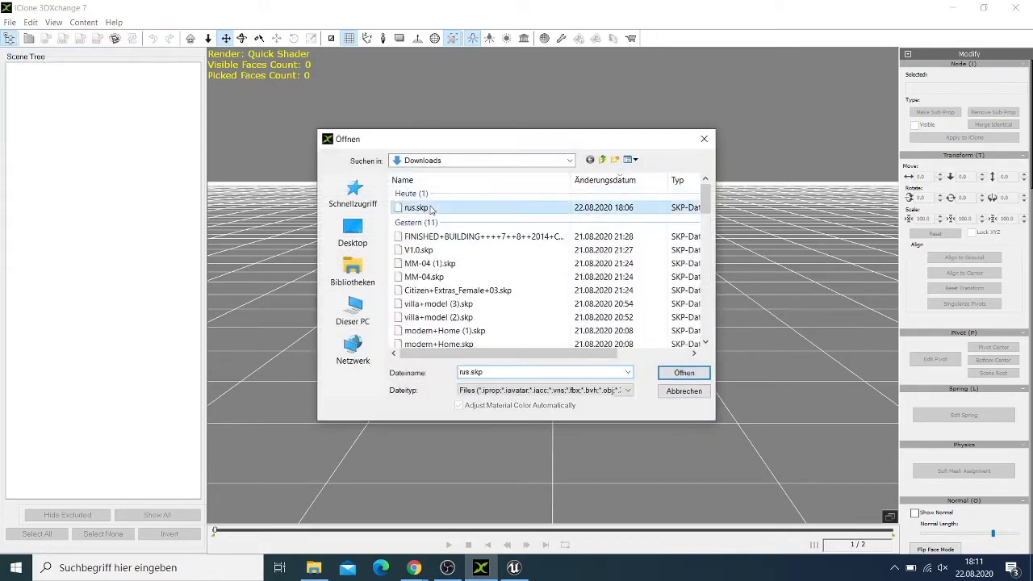
left_click(684, 372)
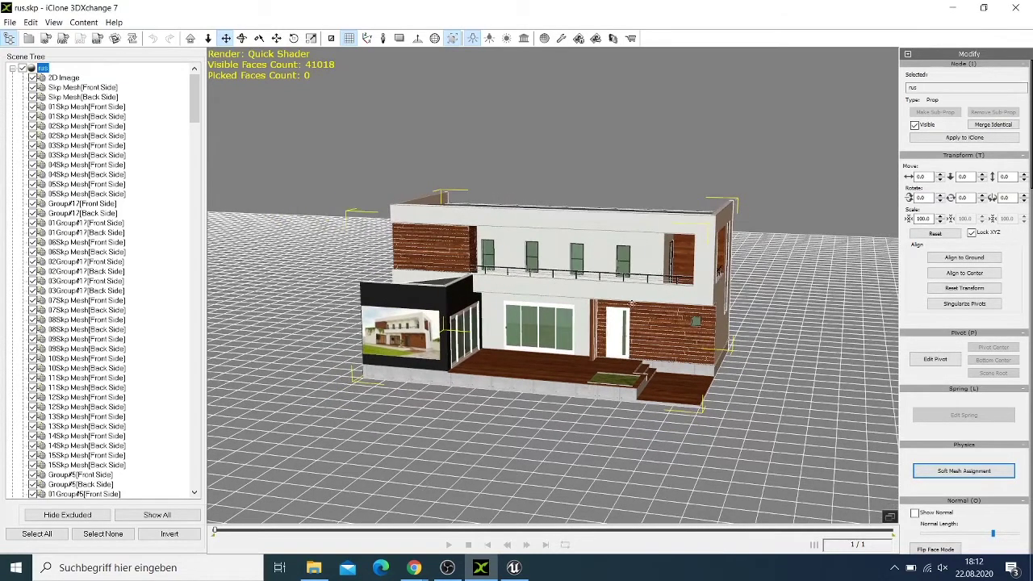
left_click(293, 39)
left_click(241, 39)
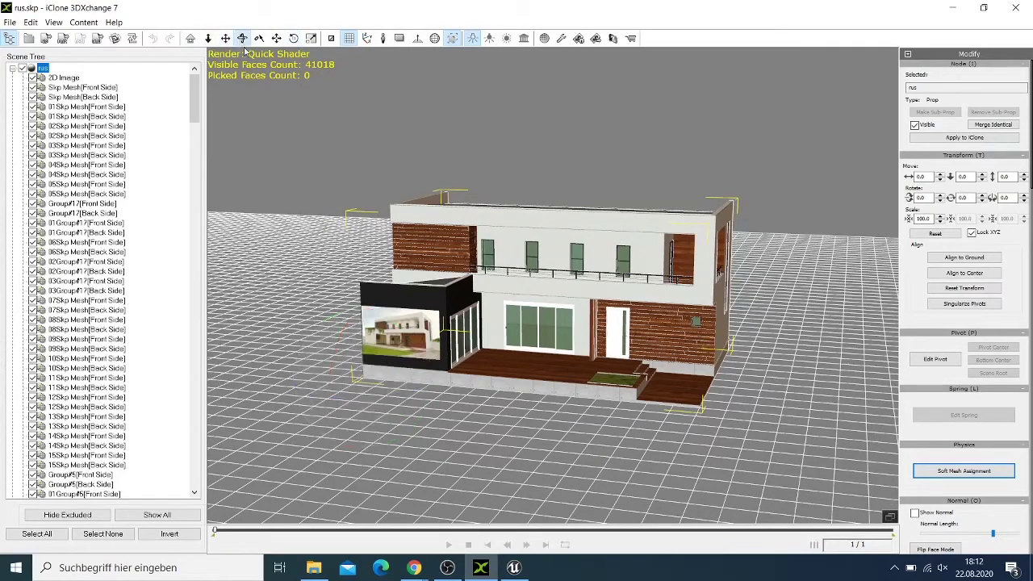
left_click_drag(586, 336, 276, 149)
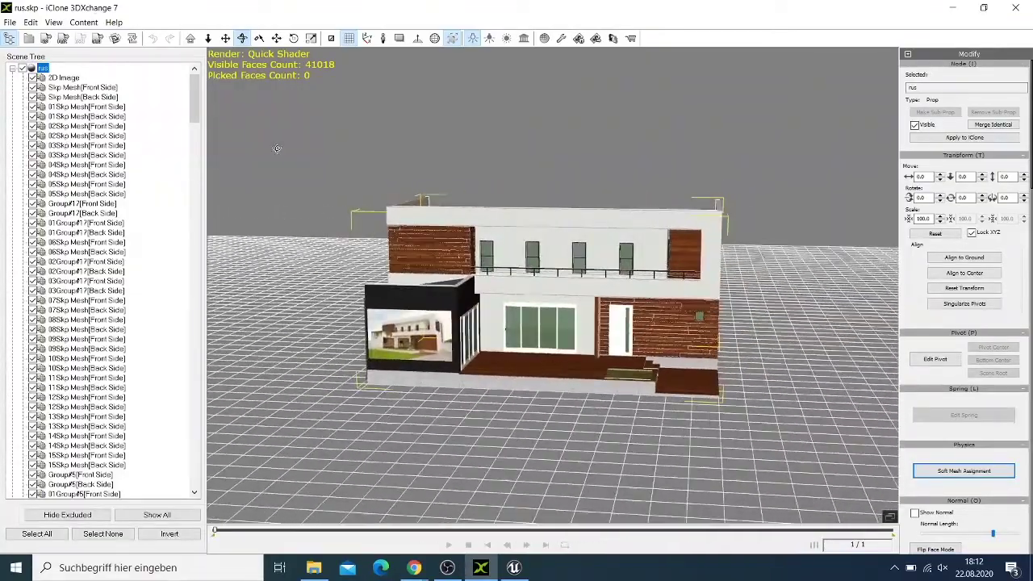
- Set up an FBX export of the house with the 3xchange fbx folder on the desktop as destination
left_click(10, 21)
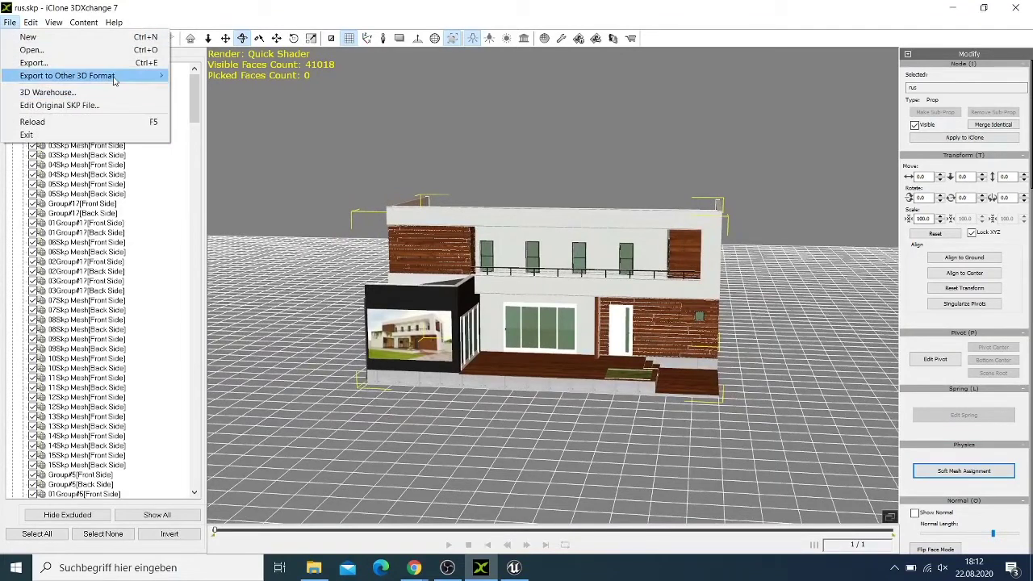
mouse_move(80, 76)
left_click(242, 75)
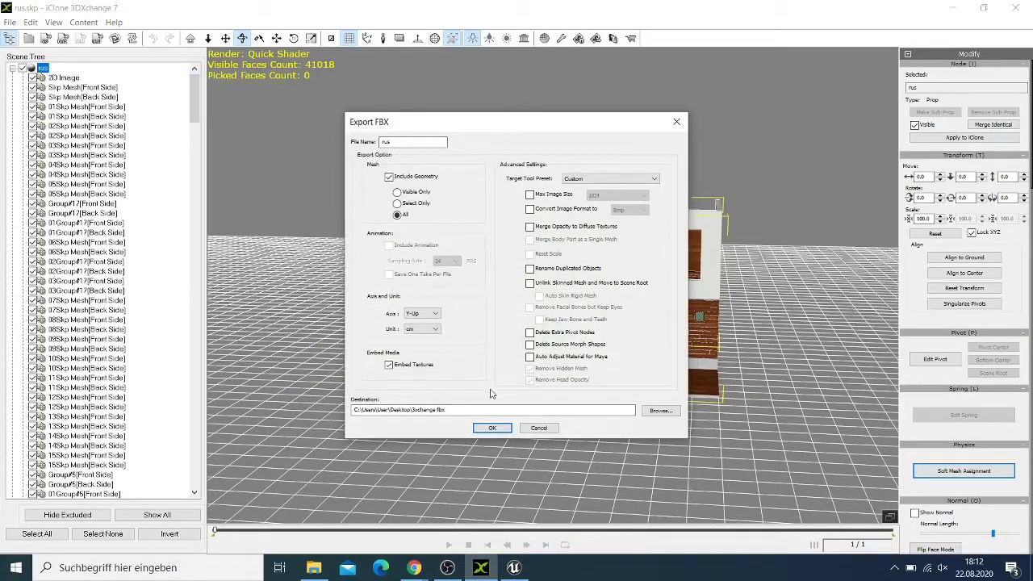
left_click(445, 409)
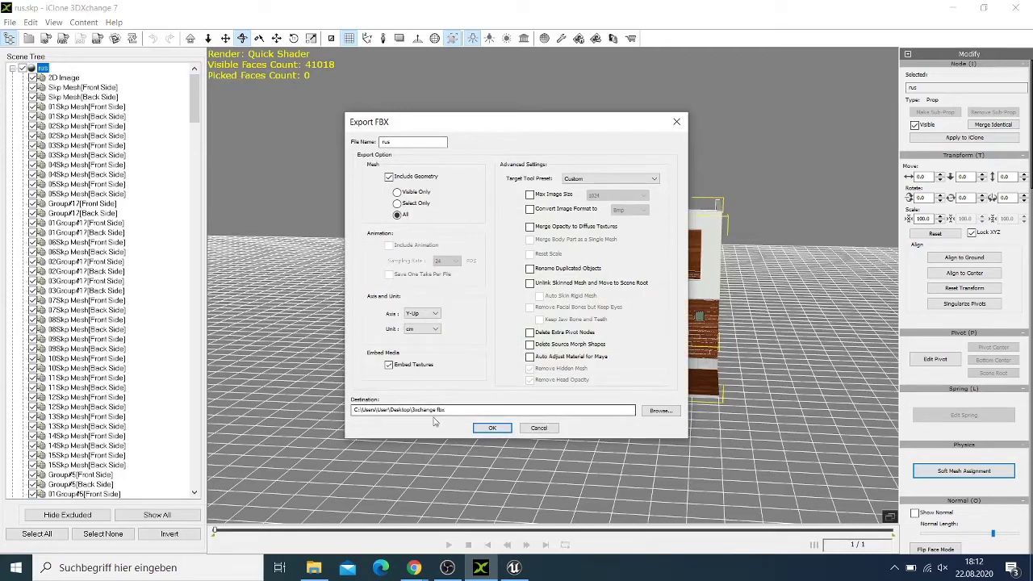
left_click(661, 411)
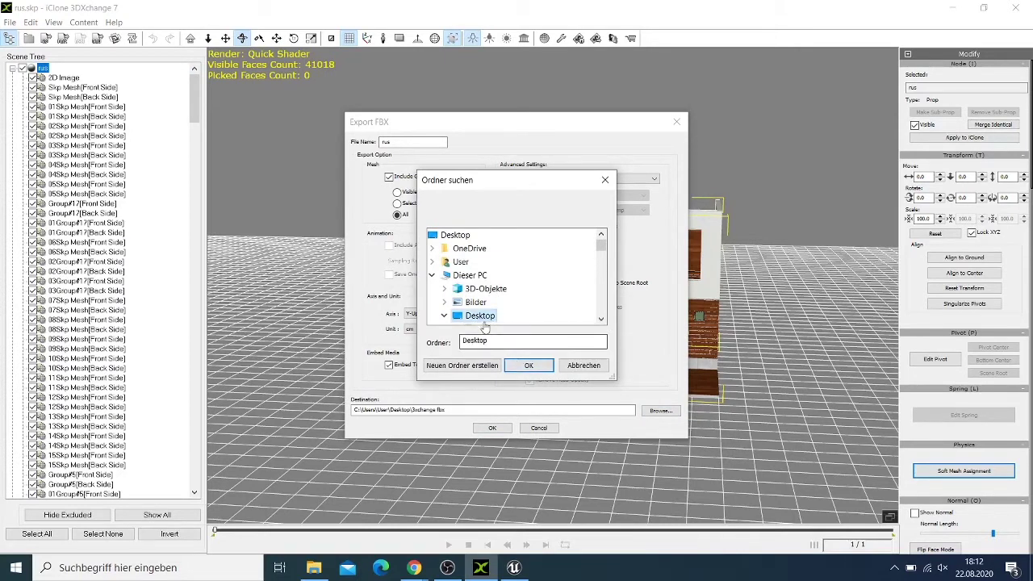
scroll(486, 323, "down", 2)
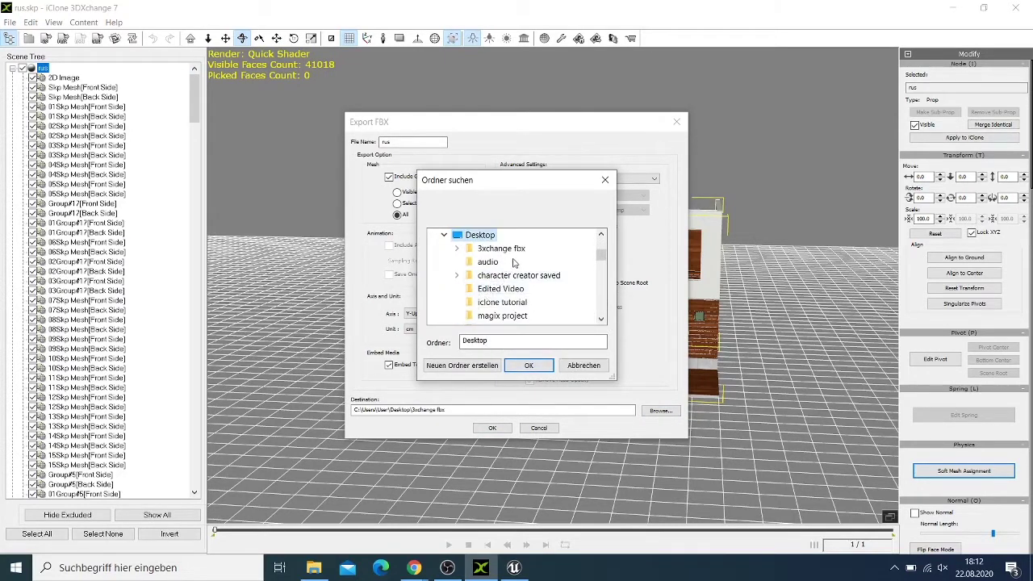
double_click(516, 253)
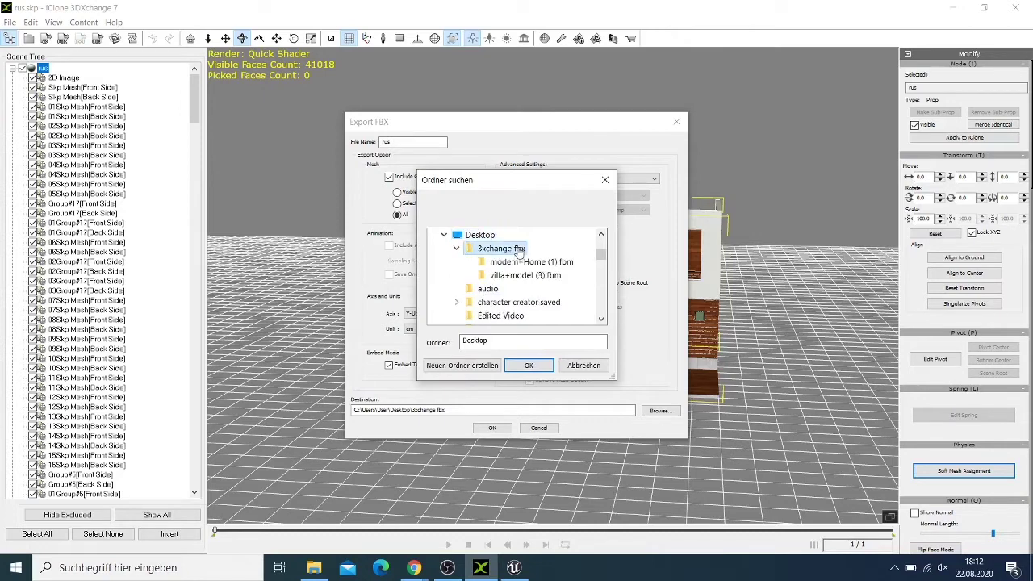
left_click(528, 365)
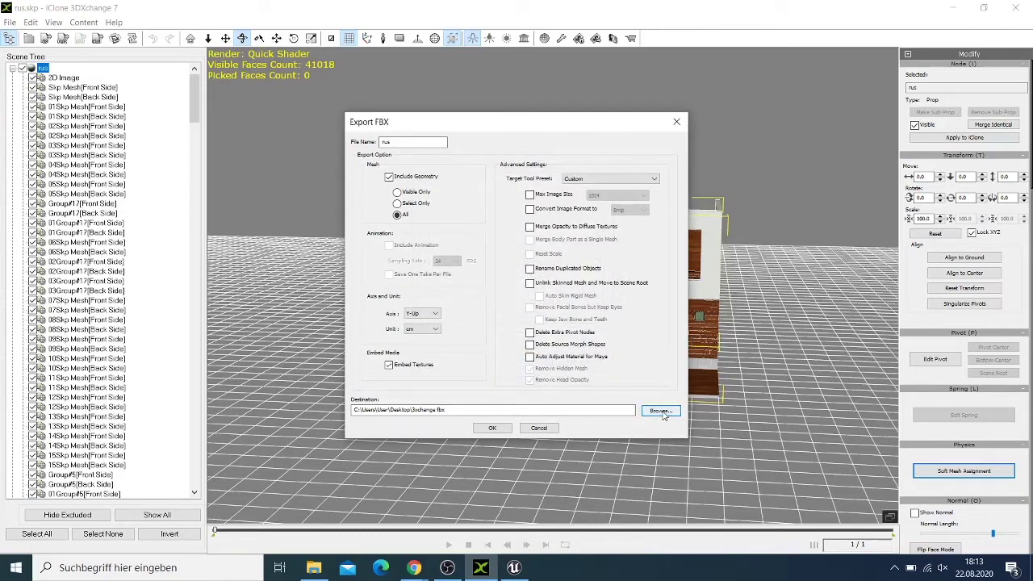
- Run the FBX export, accepting the trial export notice and the iClone reminder
left_click(492, 427)
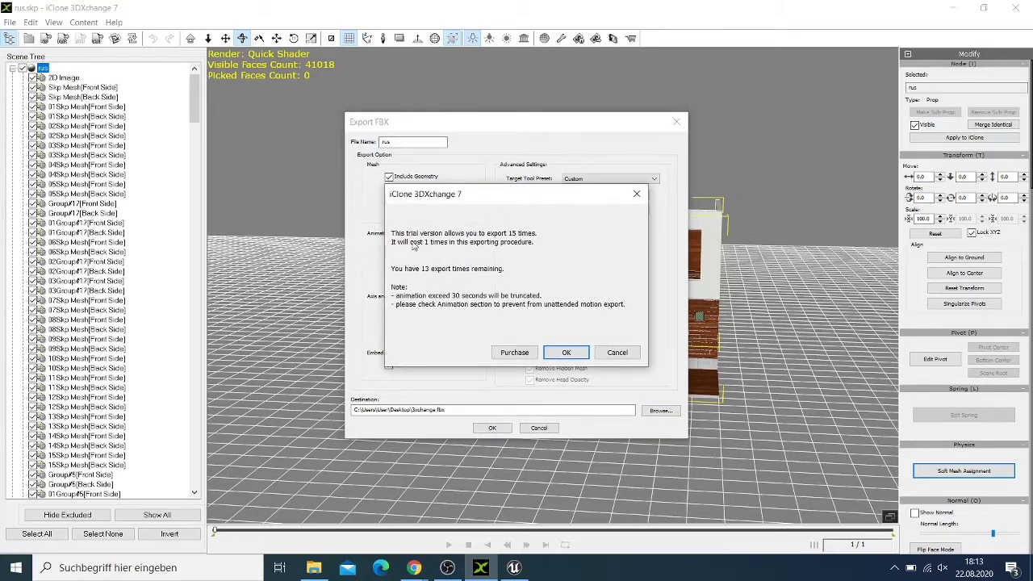
left_click(566, 351)
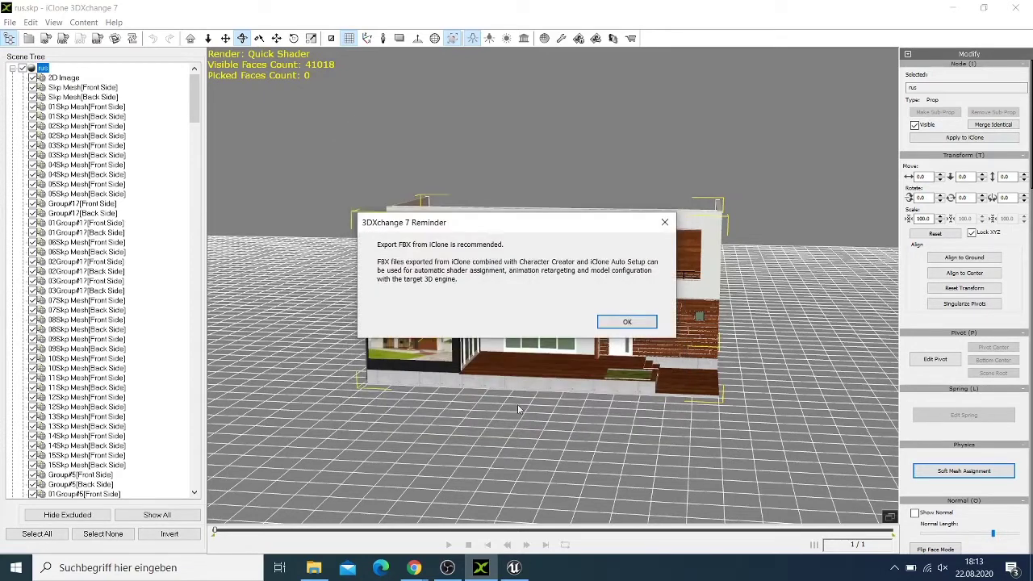
left_click(613, 323)
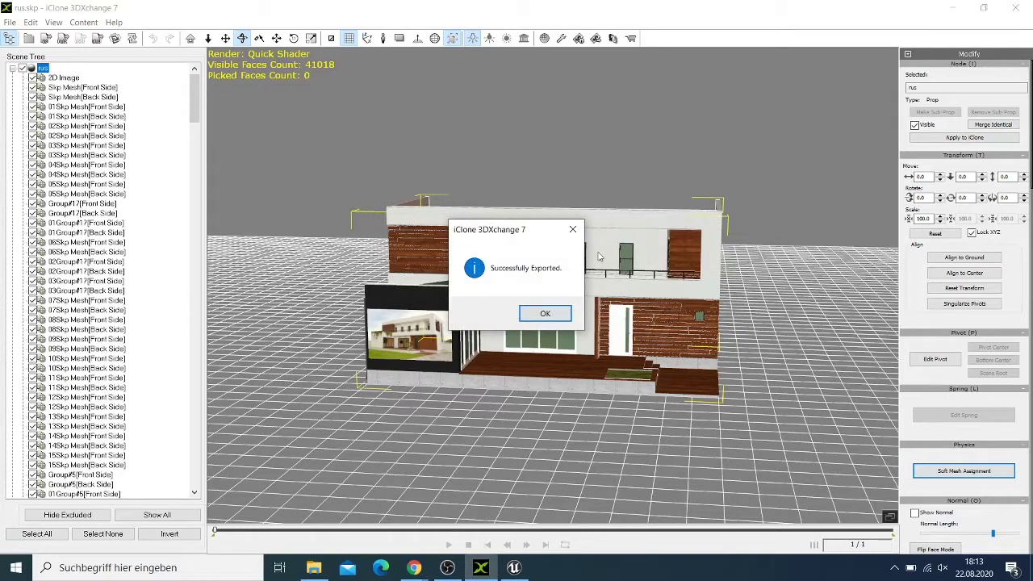
- Dismiss the export message, locate rus.fbx in the desktop's 3xchange fbx folder and switch to the Unreal Engine editor
left_click(556, 311)
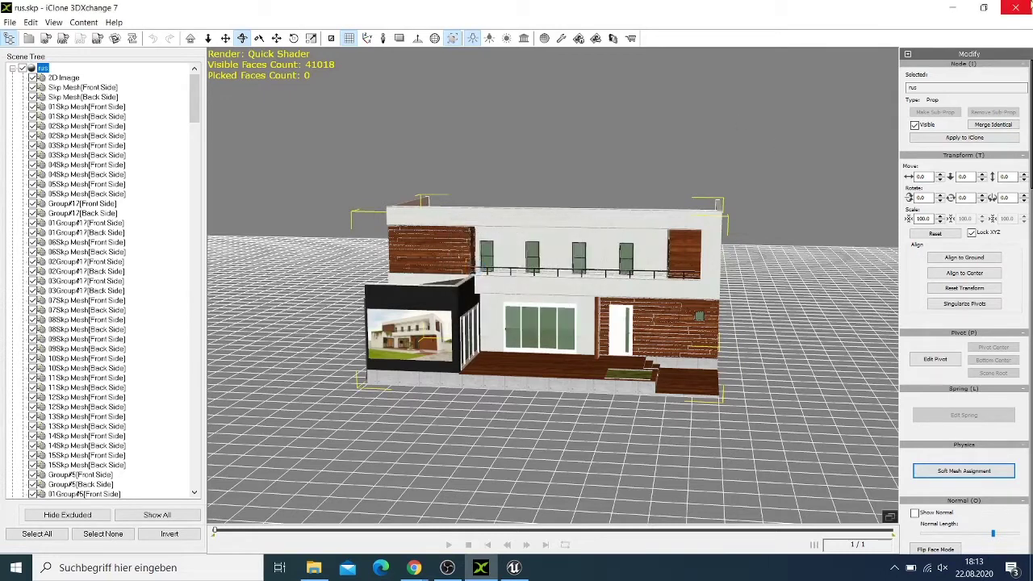
left_click(958, 11)
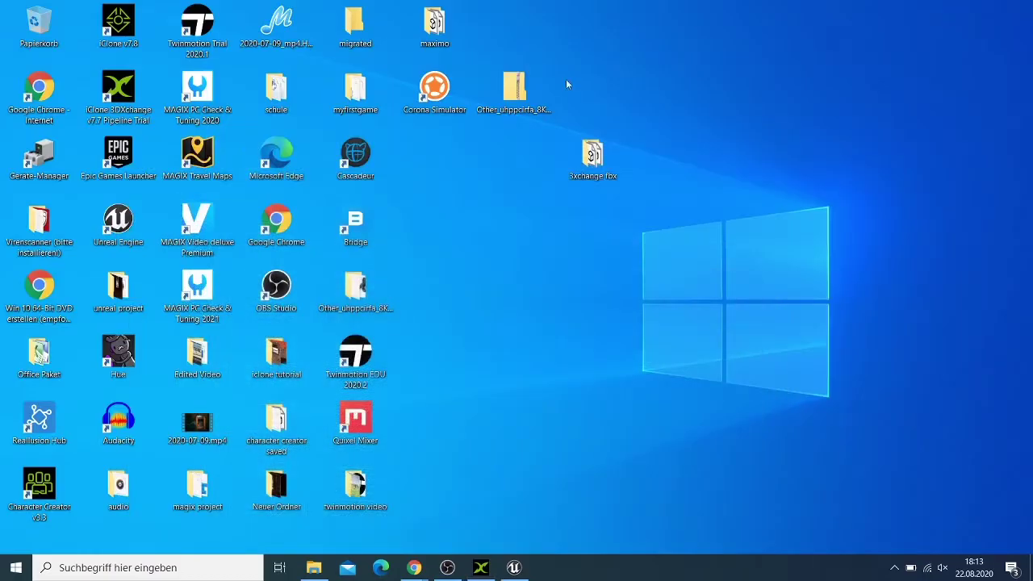
double_click(584, 153)
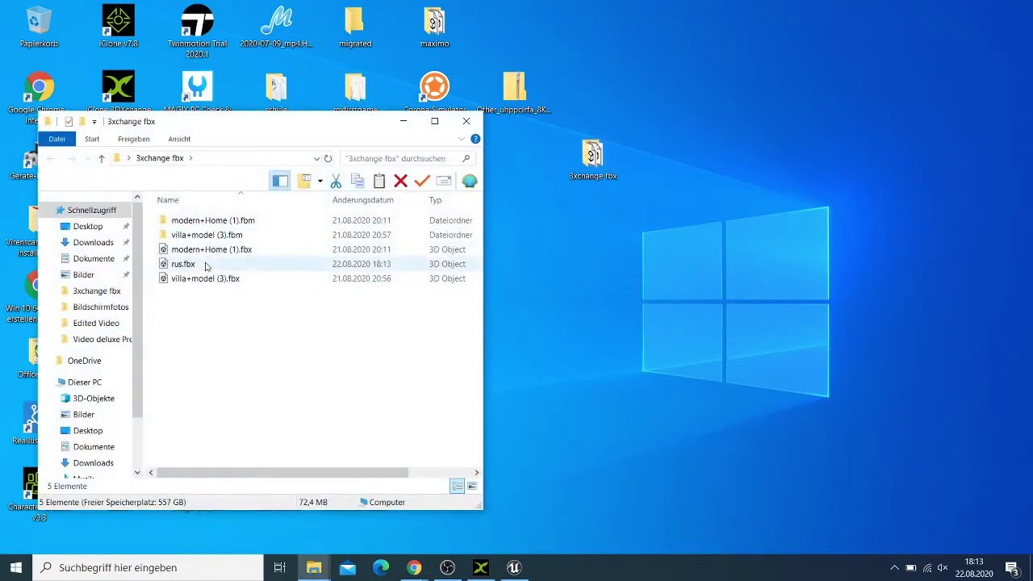
left_click(206, 265)
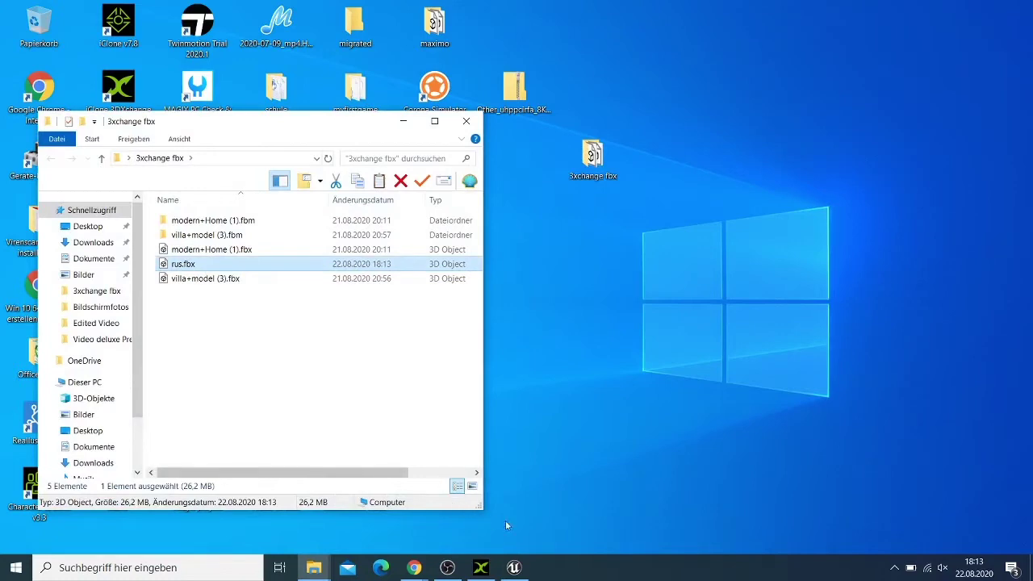
left_click(514, 567)
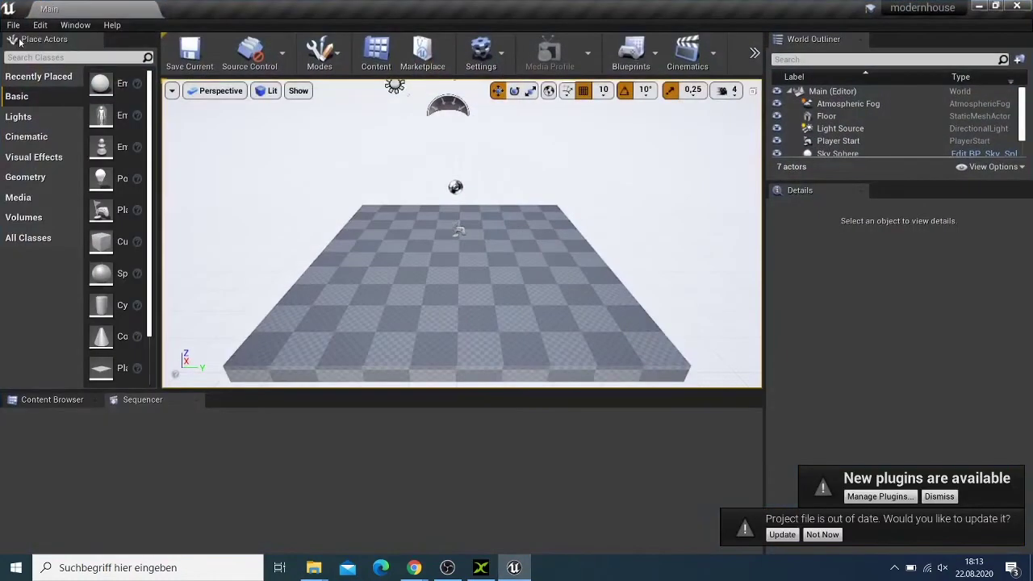
left_click(13, 25)
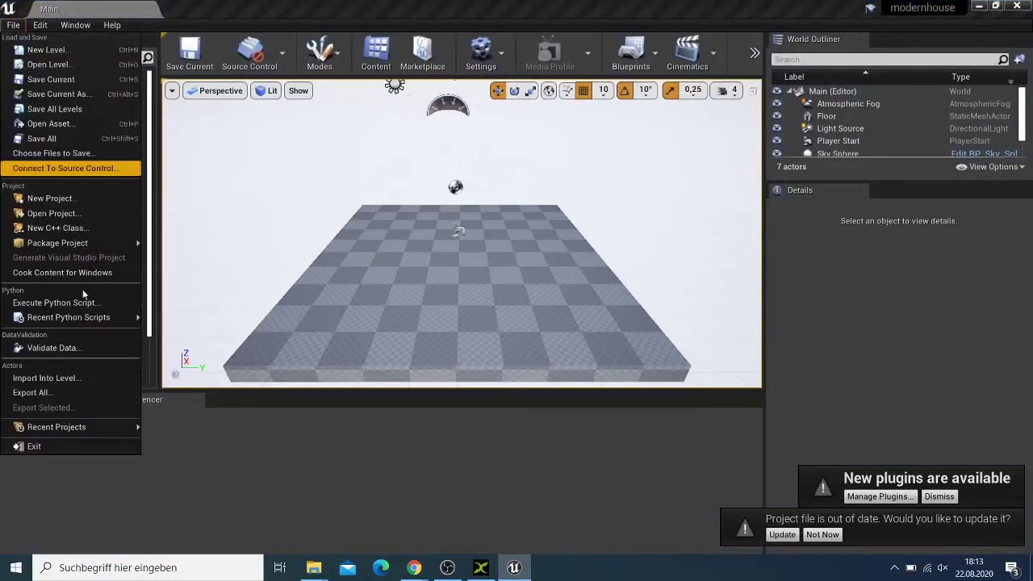
left_click(79, 386)
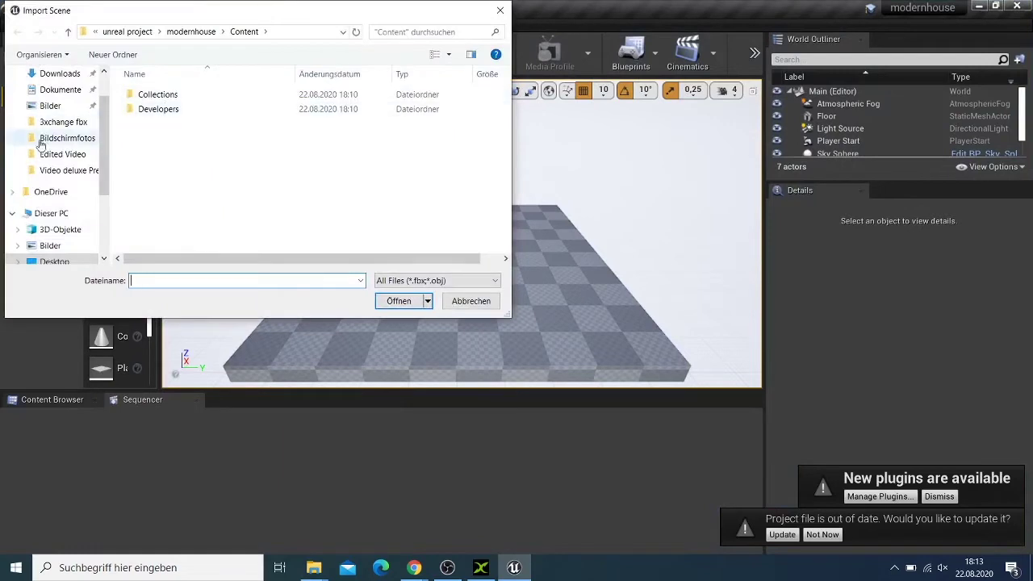
scroll(36, 211, "down", 1)
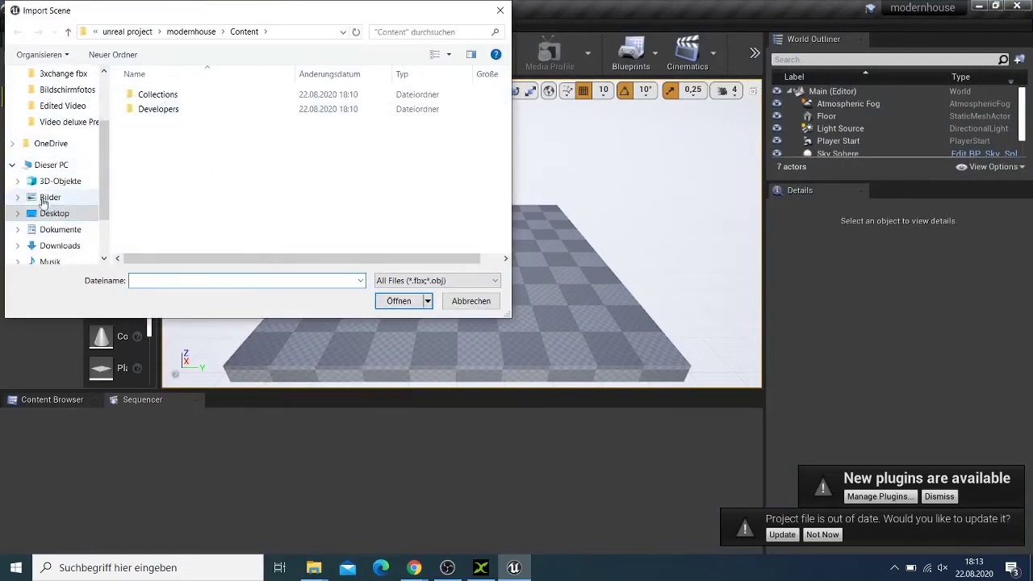
left_click(55, 214)
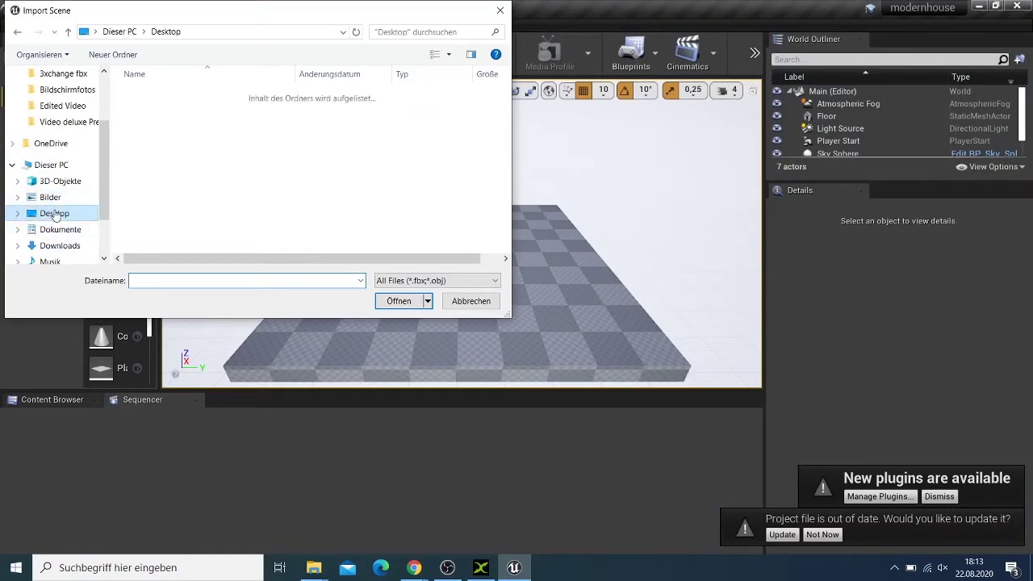
scroll(180, 149, "down", 1)
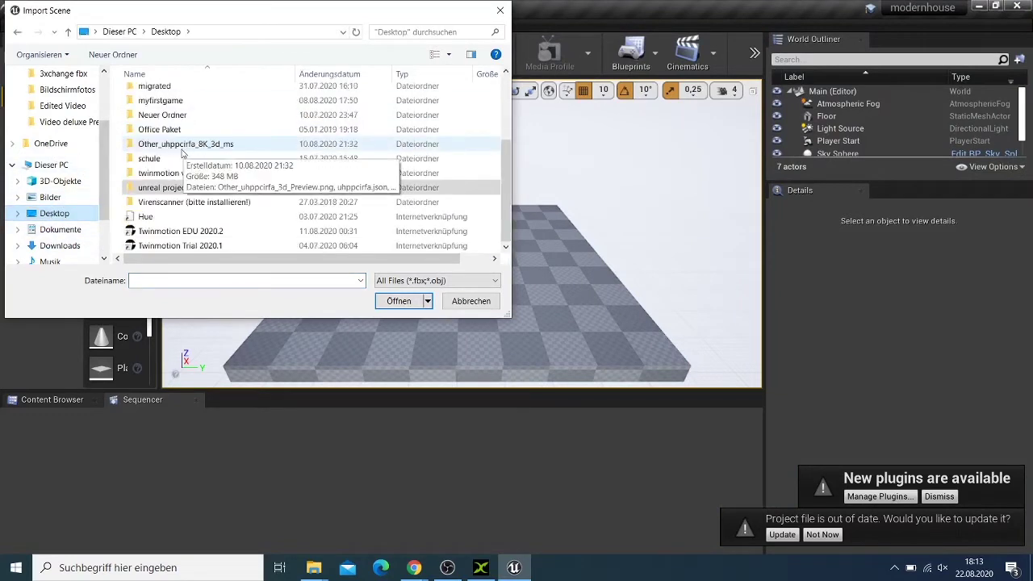
scroll(153, 161, "up", 3)
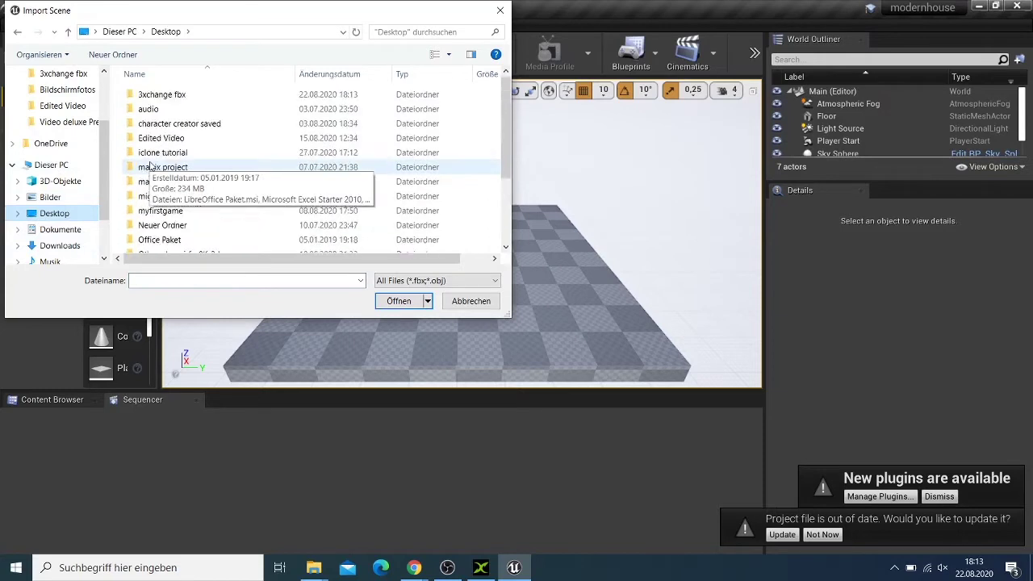
double_click(177, 96)
left_click(170, 138)
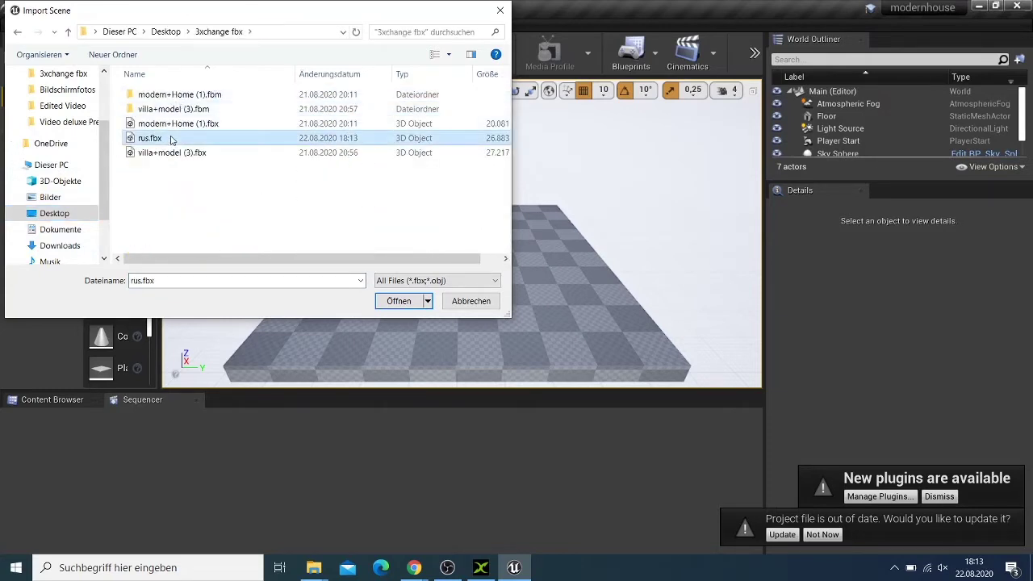
left_click(401, 301)
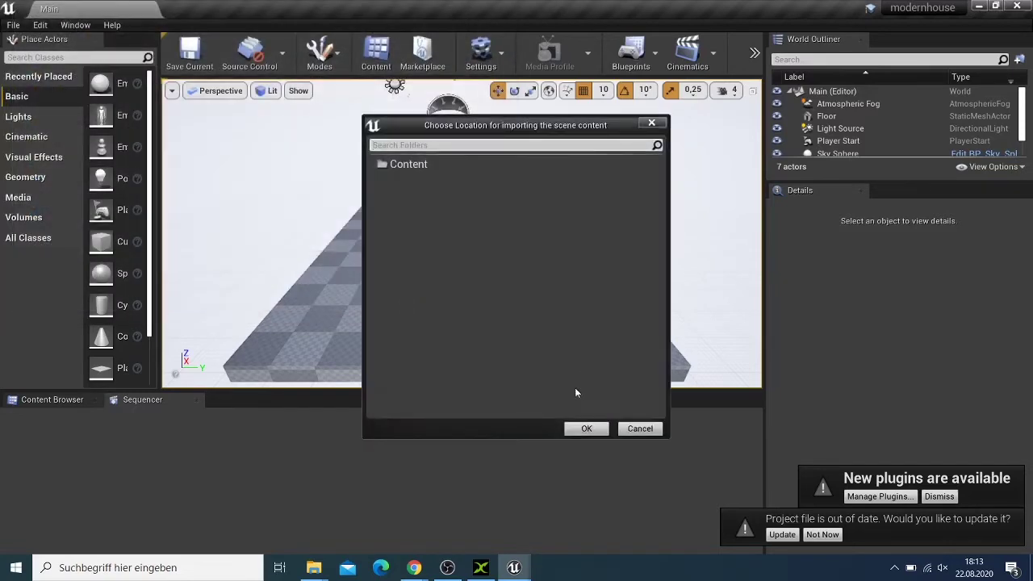
left_click(651, 123)
- Create a folder named modernhouse in the project's Content folder and open it
left_click(51, 400)
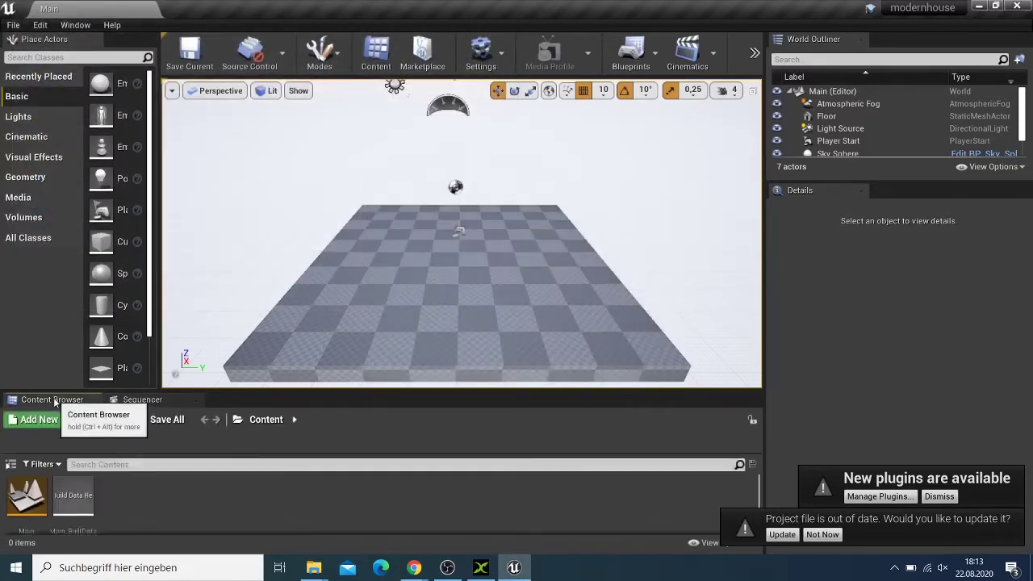
right_click(122, 481)
left_click(173, 34)
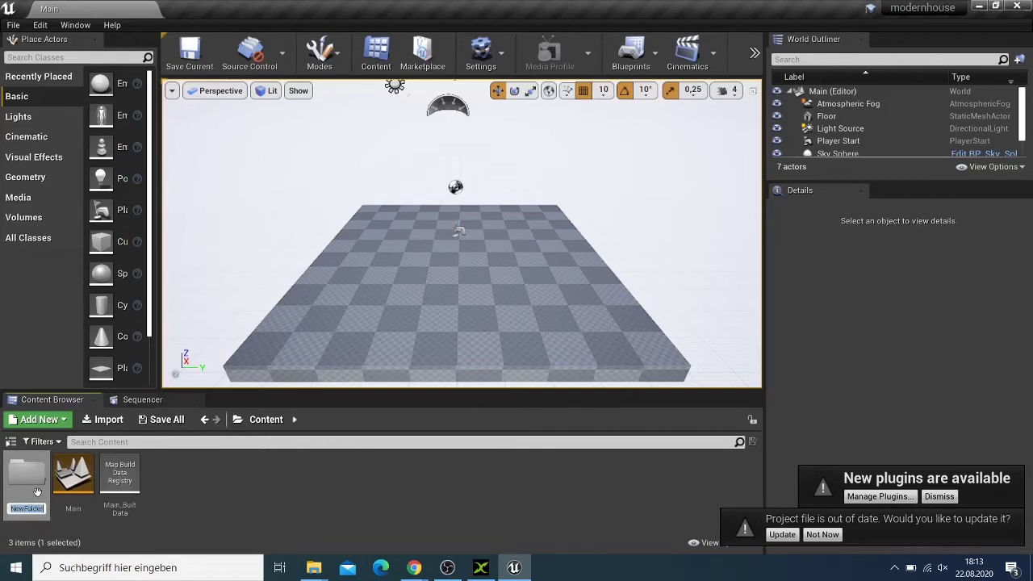
type("modern")
type("house")
key("Return")
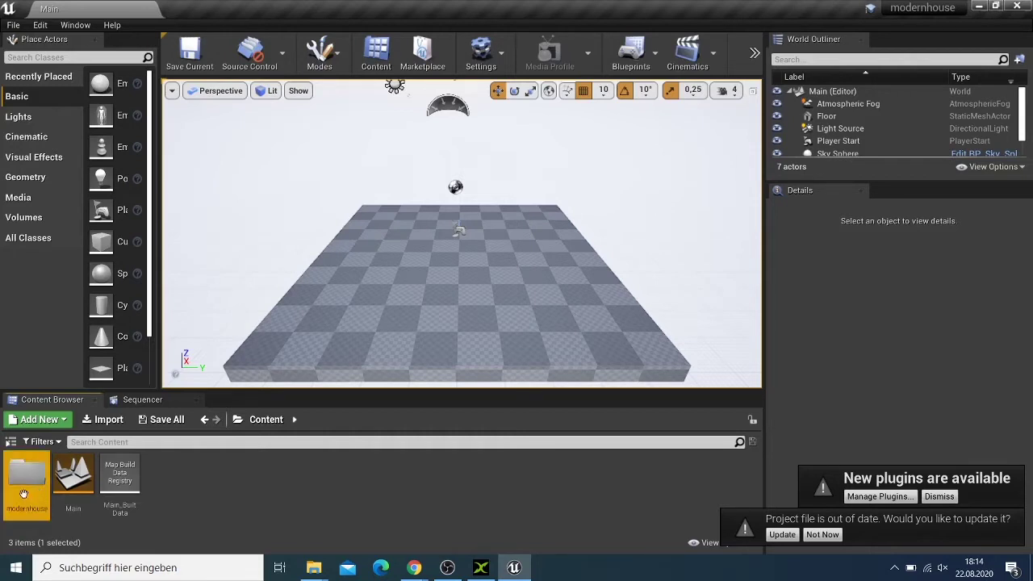
double_click(27, 484)
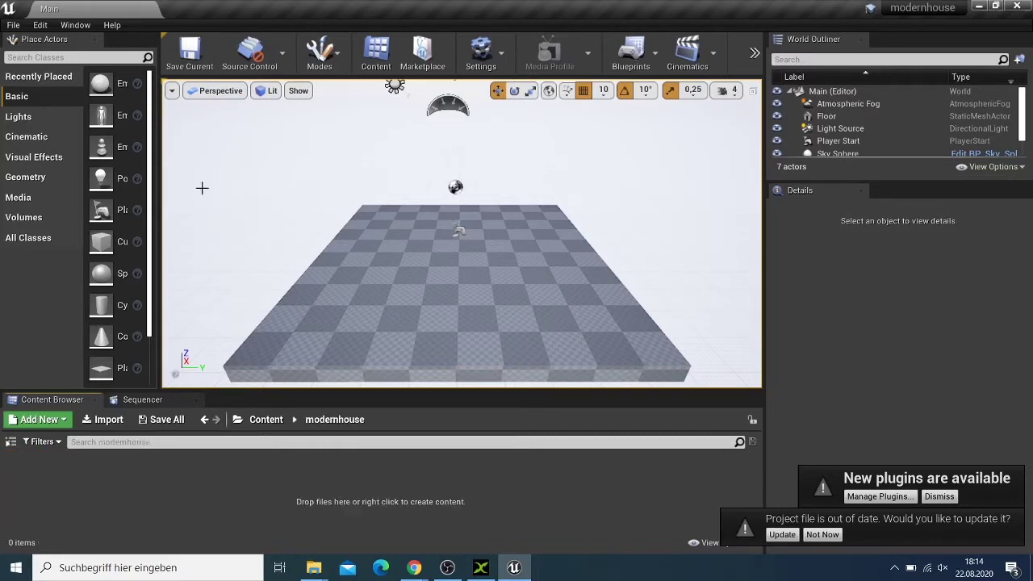
- Start importing rus.fbx from the desktop's 3xchange fbx folder into the level, with the modernhouse content folder as the destination
left_click(13, 26)
left_click(71, 376)
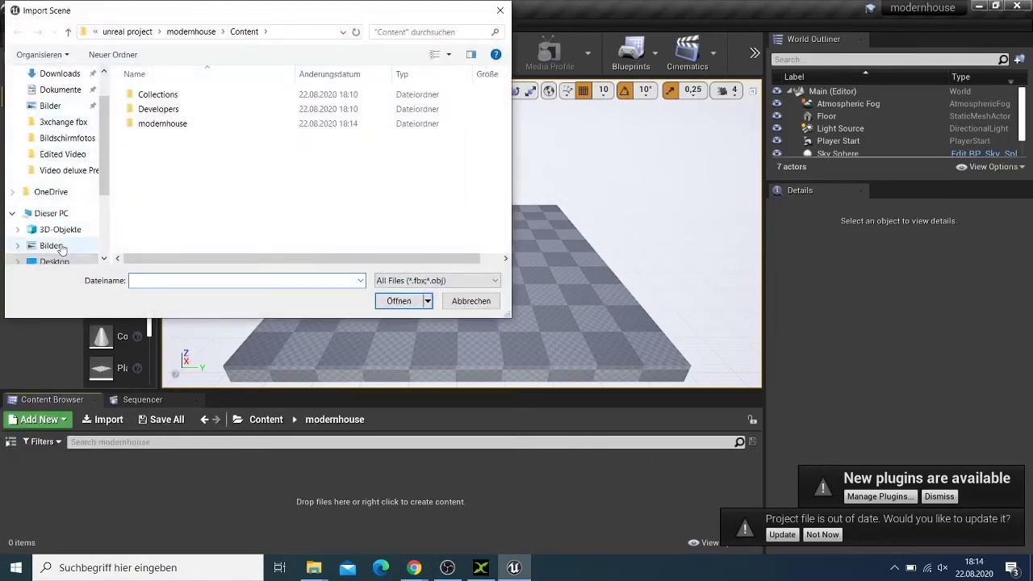
left_click(58, 261)
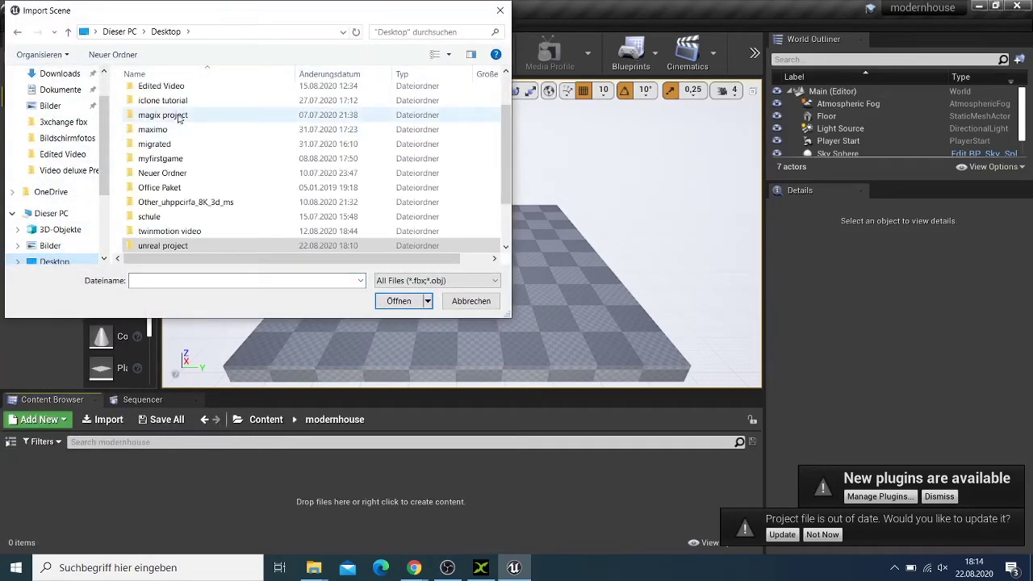
scroll(179, 119, "down", 1)
scroll(179, 113, "up", 2)
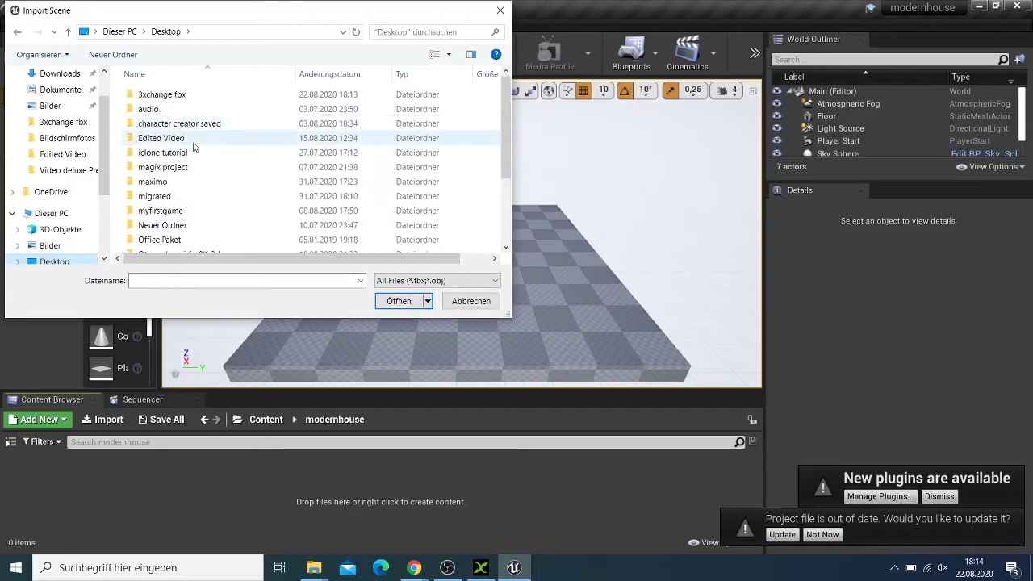
double_click(161, 95)
left_click(165, 139)
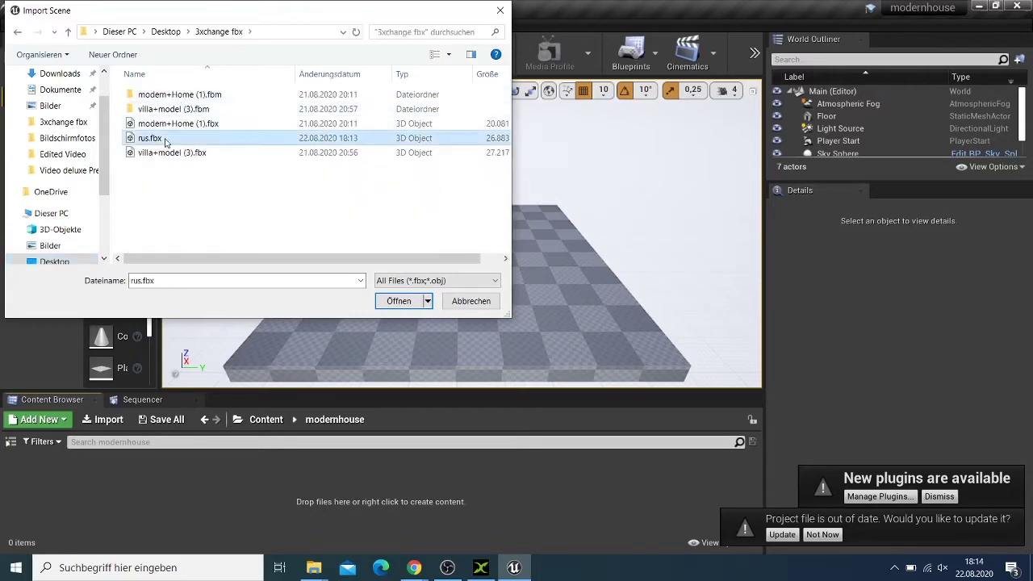
left_click(398, 300)
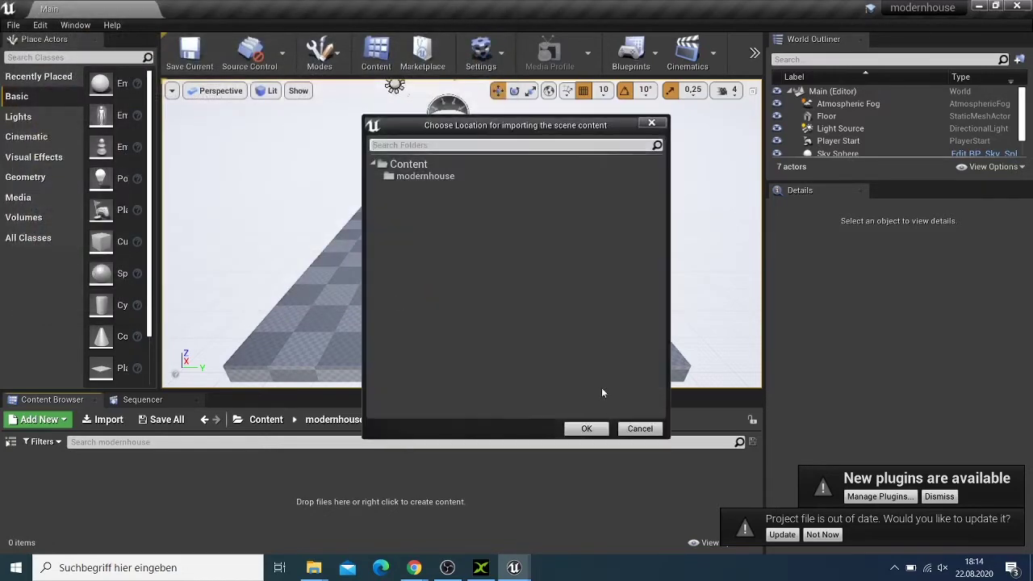
left_click(428, 177)
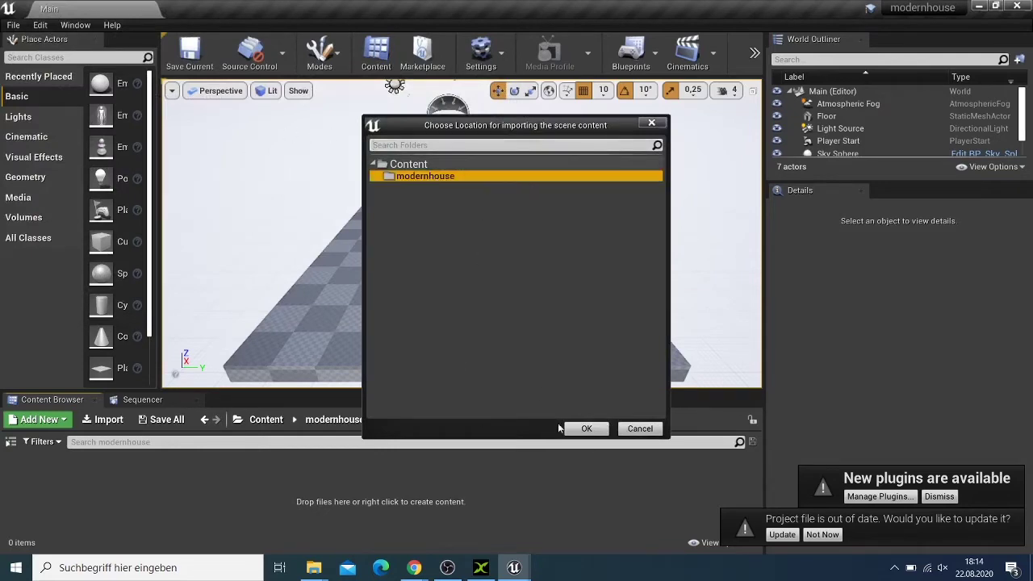
left_click(577, 427)
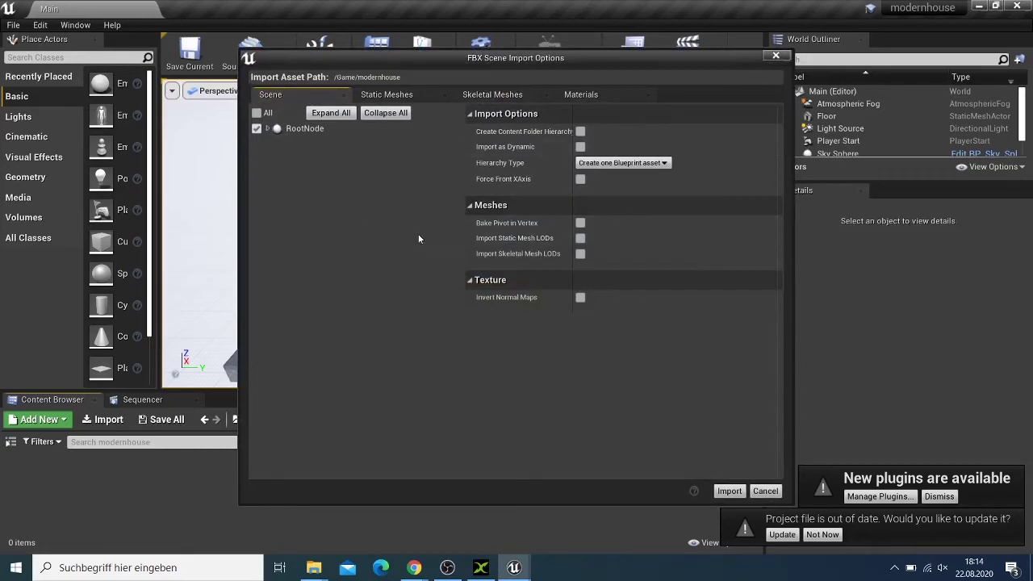
- Review the static mesh, skeletal mesh and material import options, and import the scene while declining the oversized 5500 x 8500 texture
left_click(424, 95)
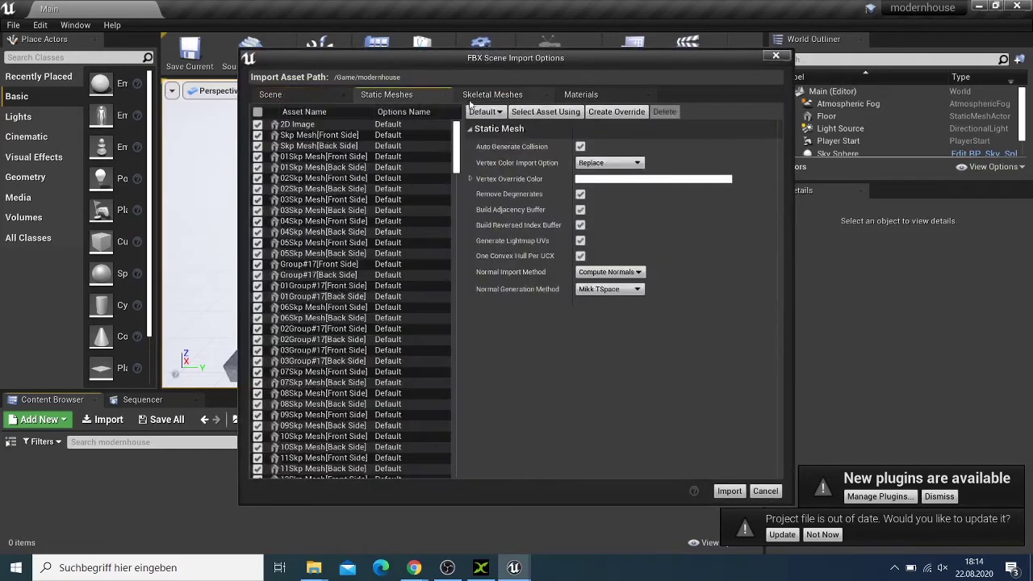
left_click(493, 94)
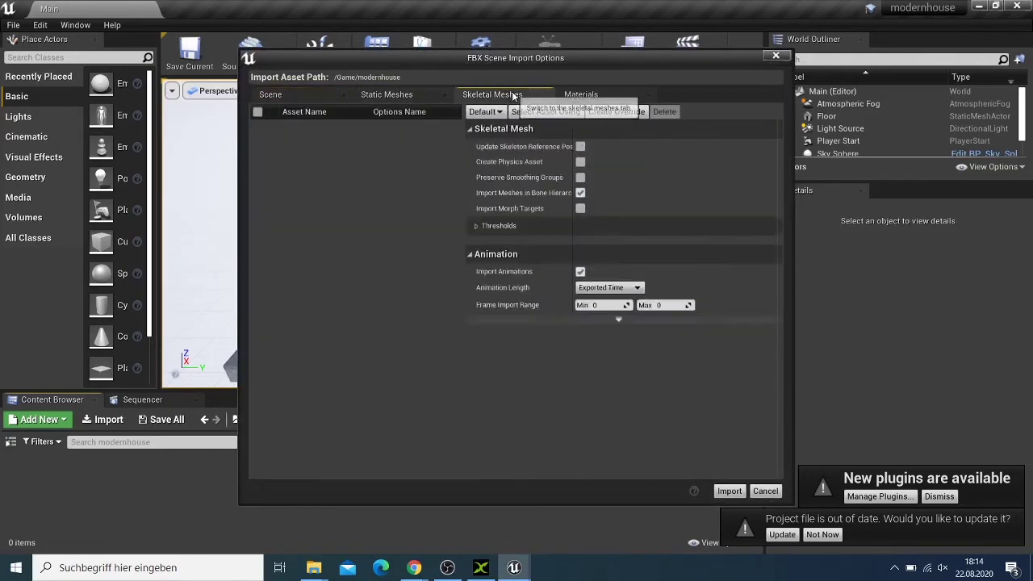
left_click(589, 94)
left_click(321, 93)
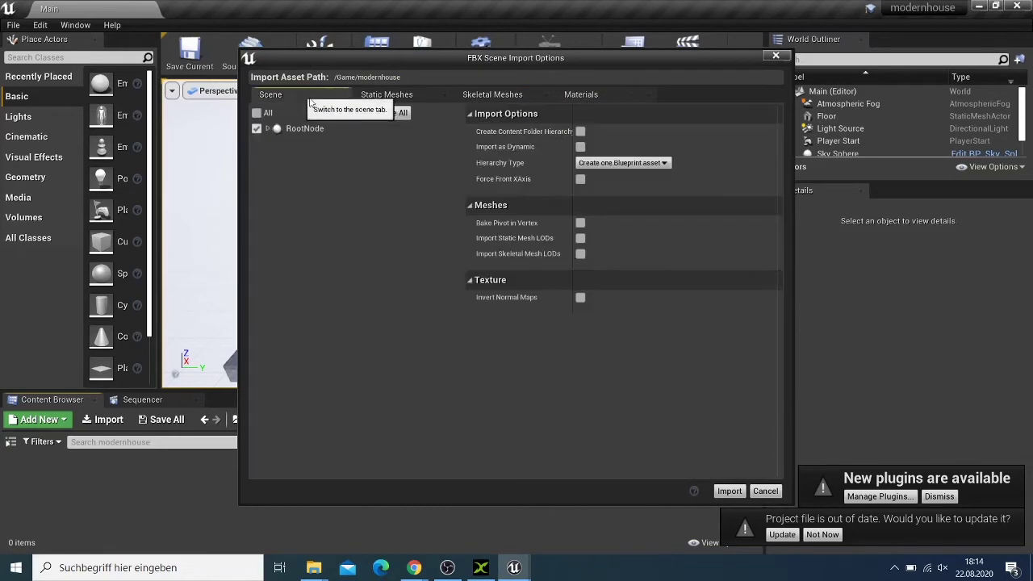
left_click(728, 490)
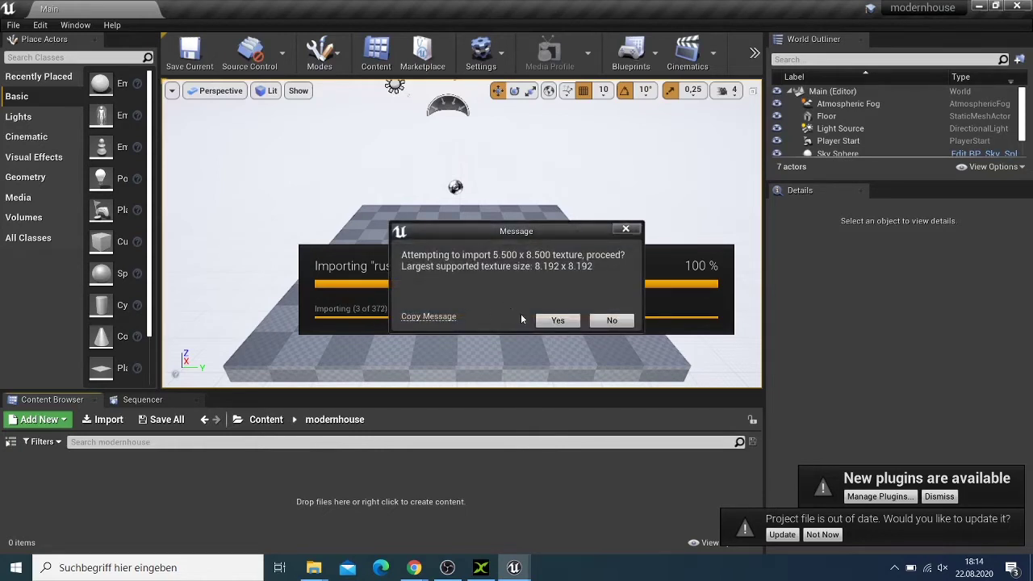
left_click(619, 316)
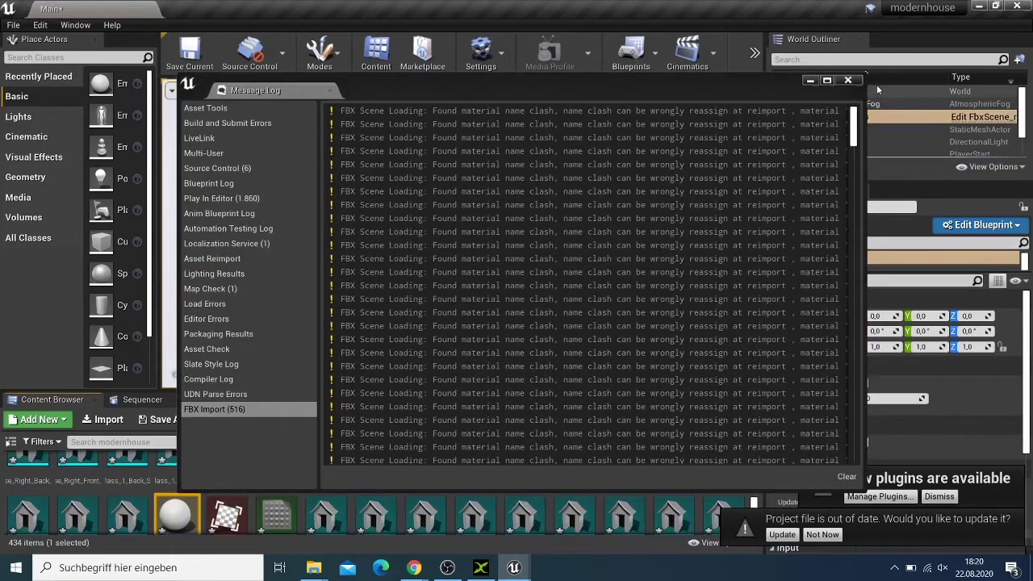
- Close the message log, and inspect the imported house in its Blueprint editor before closing that window
left_click(555, 147)
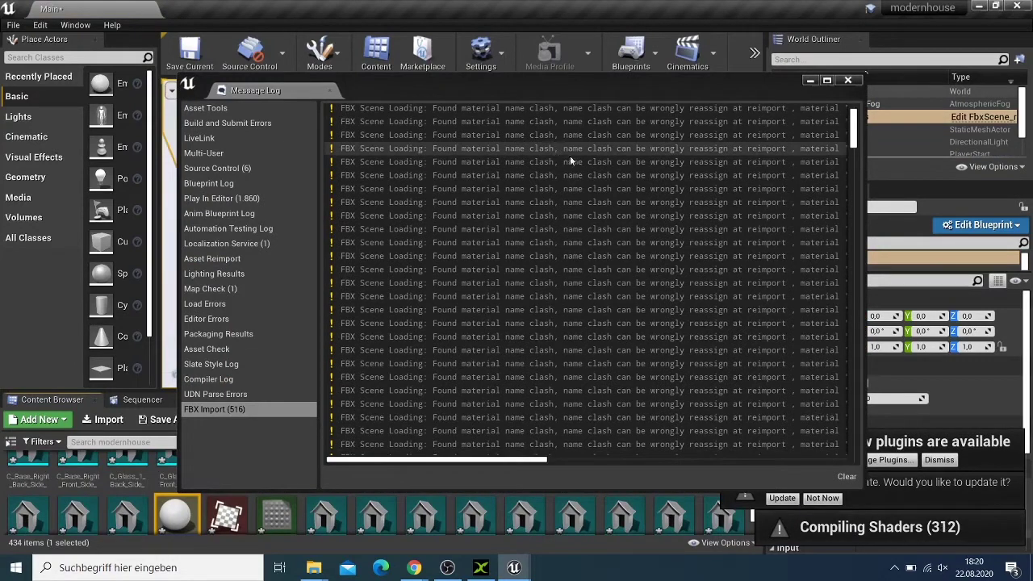
left_click(847, 80)
scroll(493, 344, "down", 4)
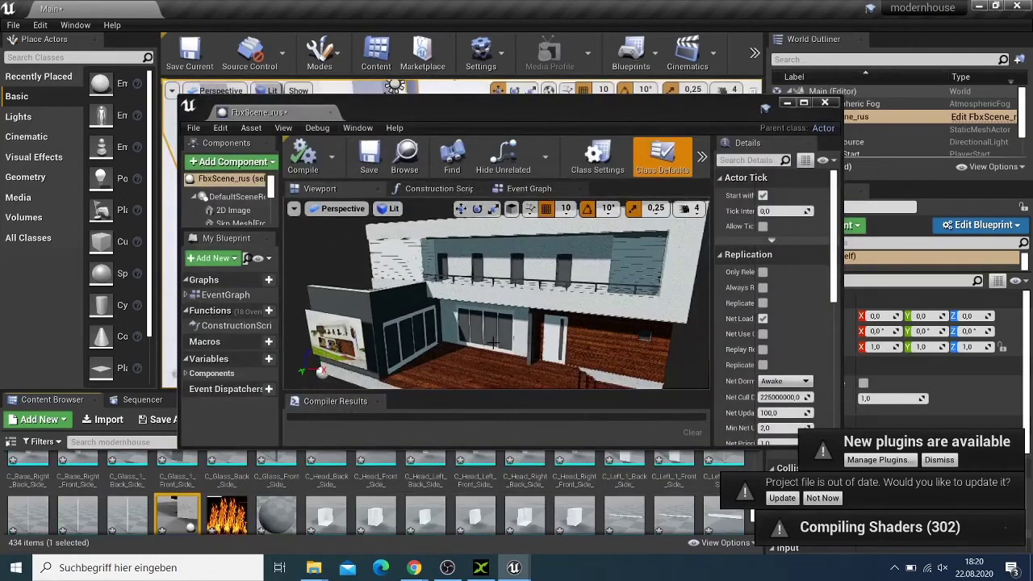
scroll(495, 328, "up", 2)
scroll(458, 295, "down", 2)
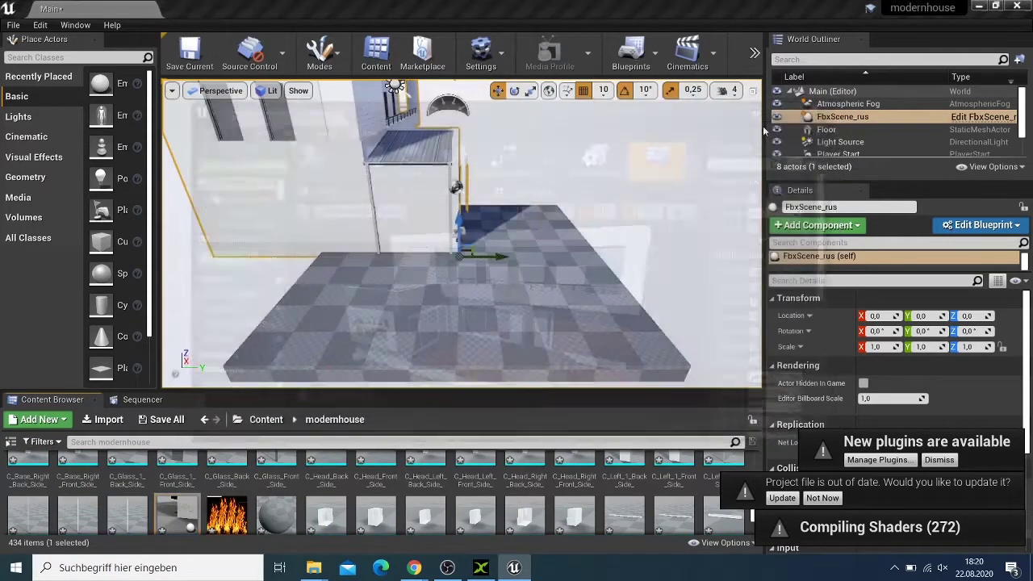
left_click(824, 102)
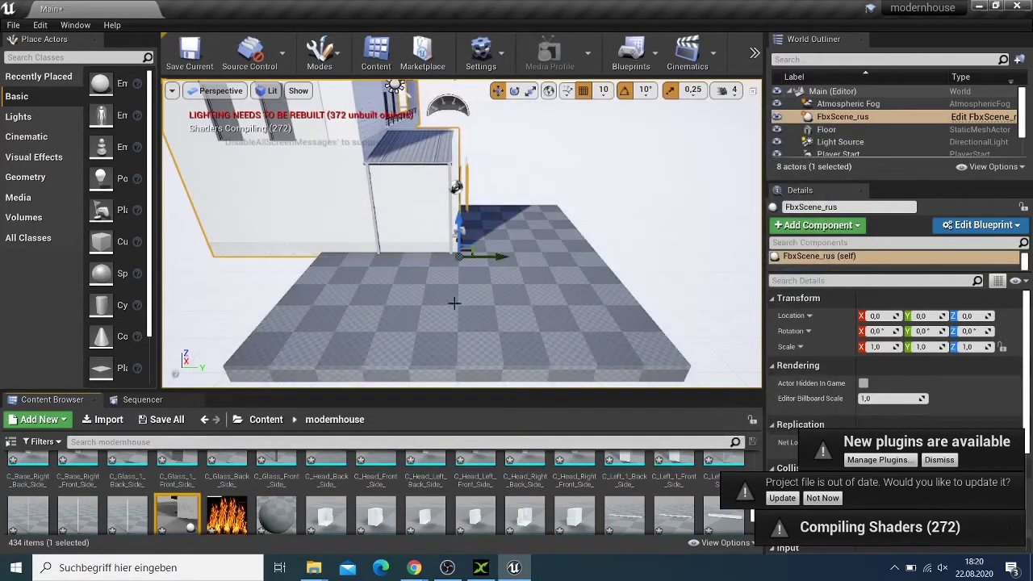
- Examine the imported house in the level from its side around to the front terrace
left_click_drag(433, 304, 399, 278)
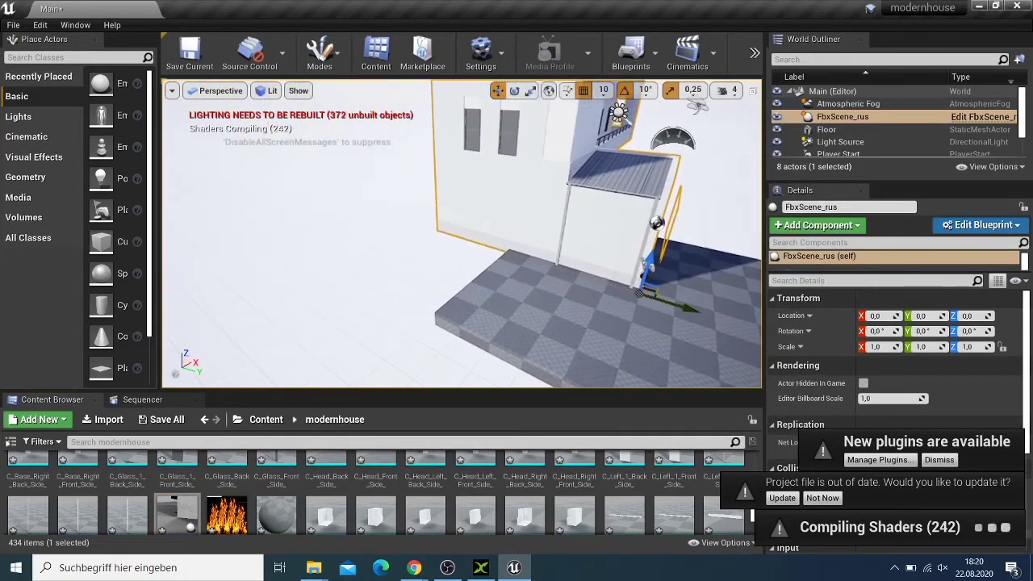
right_click_drag(399, 279, 347, 282)
left_click_drag(432, 278, 464, 278)
mouse_move(463, 278)
right_mouse_down()
mouse_move(432, 279)
mouse_move(452, 281)
right_mouse_up()
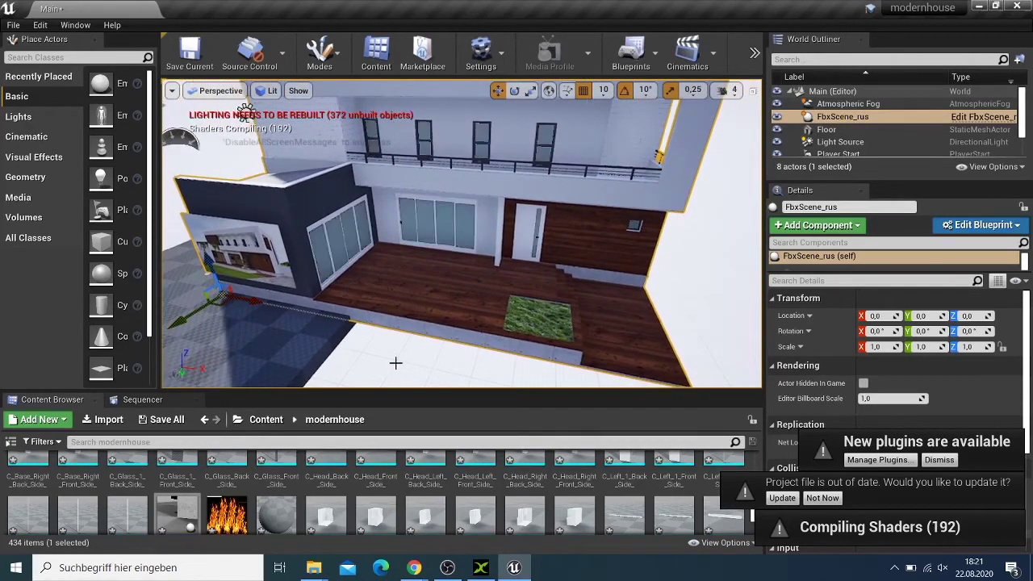
- Delete the Floor actor under the house from the level
left_click(247, 329)
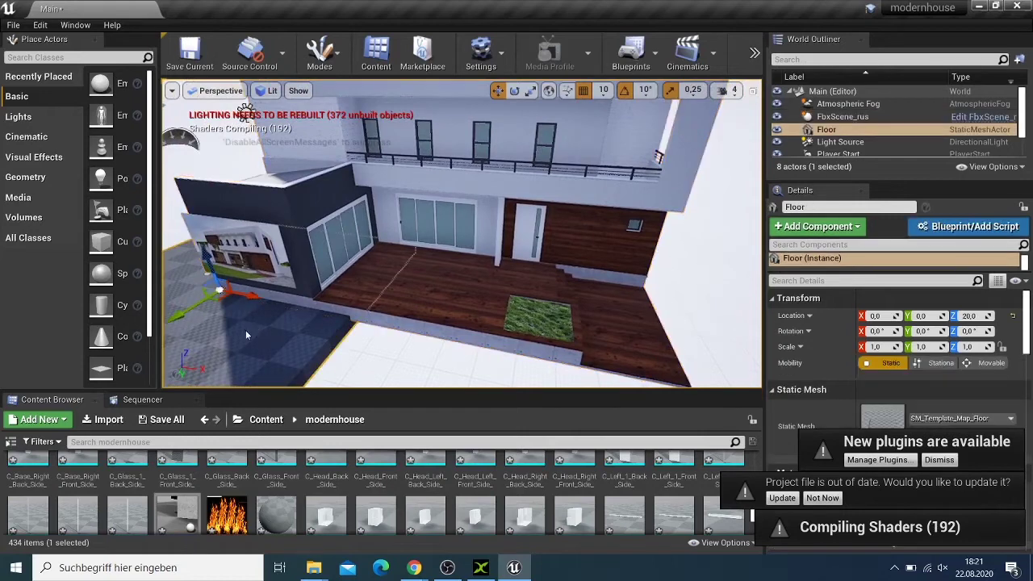
right_click(247, 334)
mouse_move(387, 311)
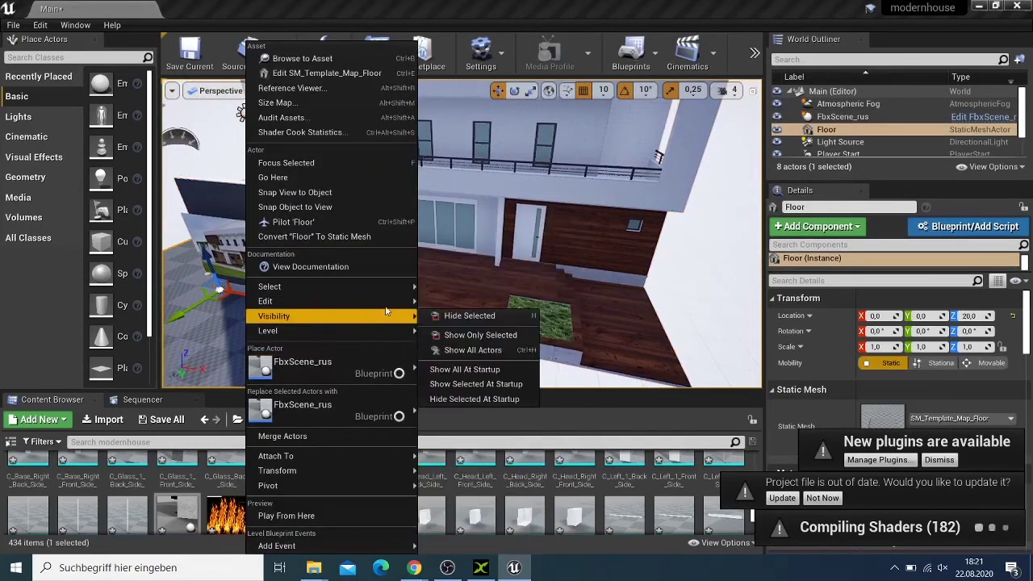
mouse_move(409, 294)
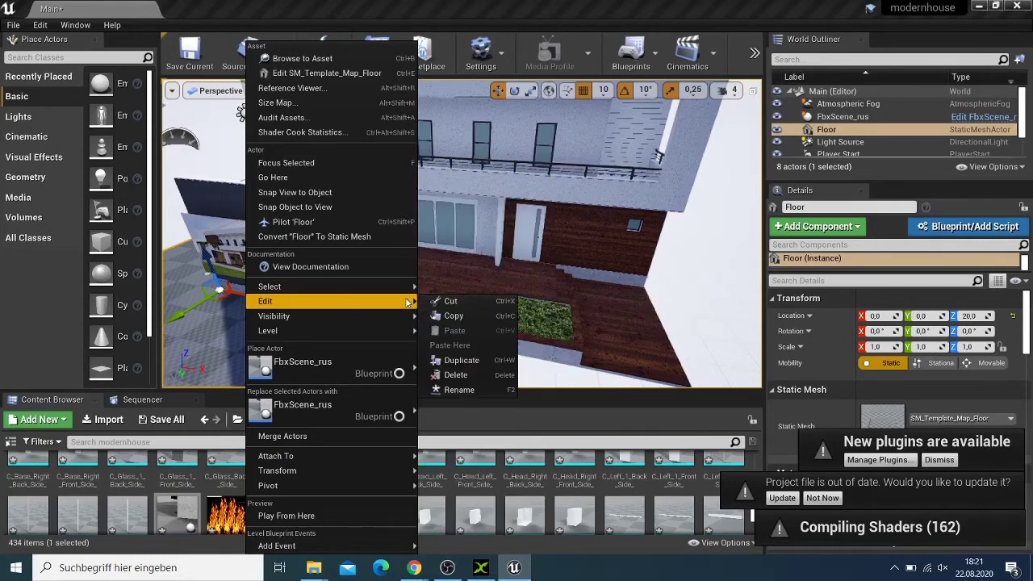
left_click(477, 377)
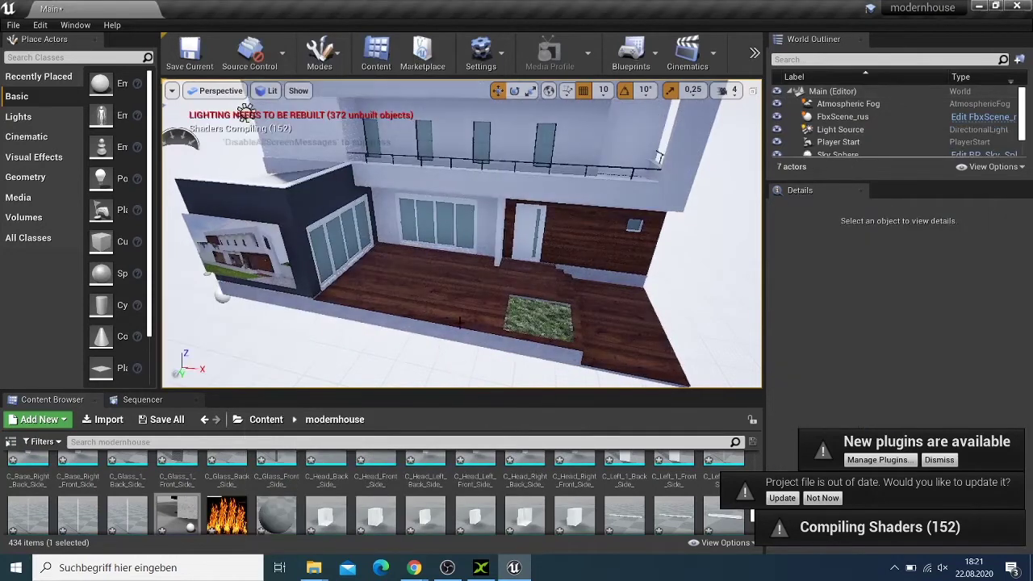
right_click_drag(461, 233, 488, 234)
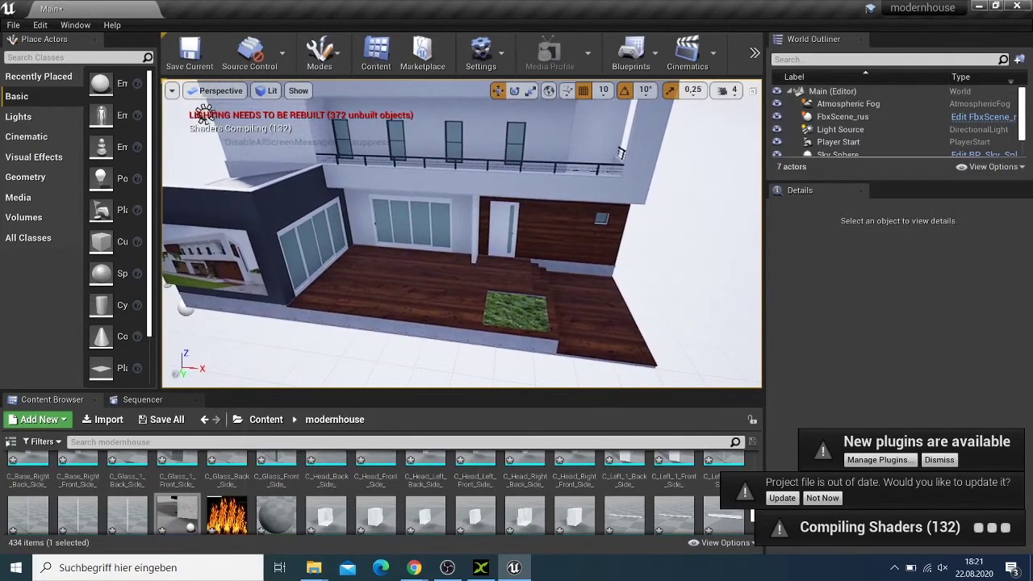
middle_click_drag(204, 112, 208, 110)
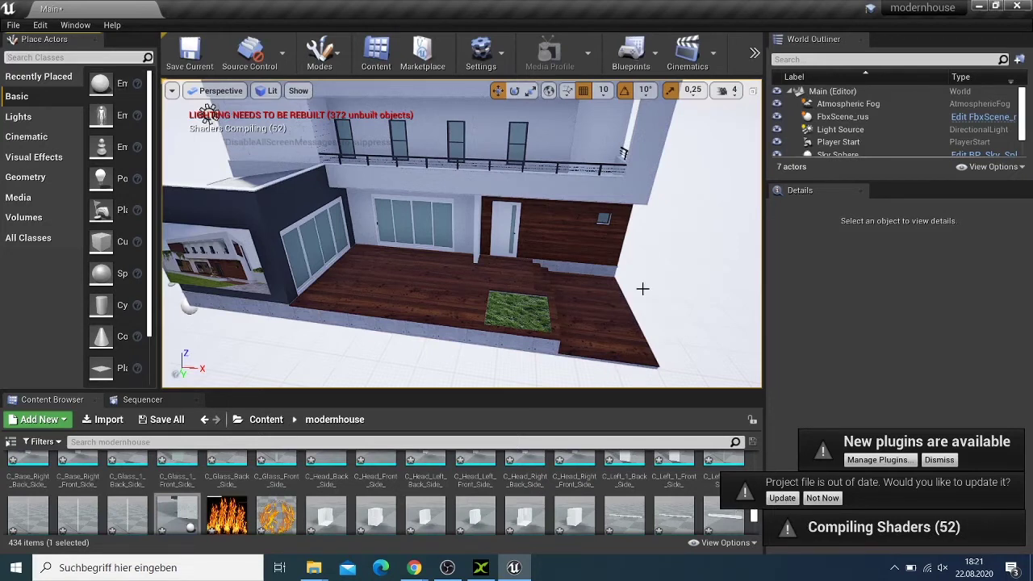
- Find the Cine Camera Actor and place one on the terrace at about X 530, Y -260, Z 160
left_click(45, 57)
type("c")
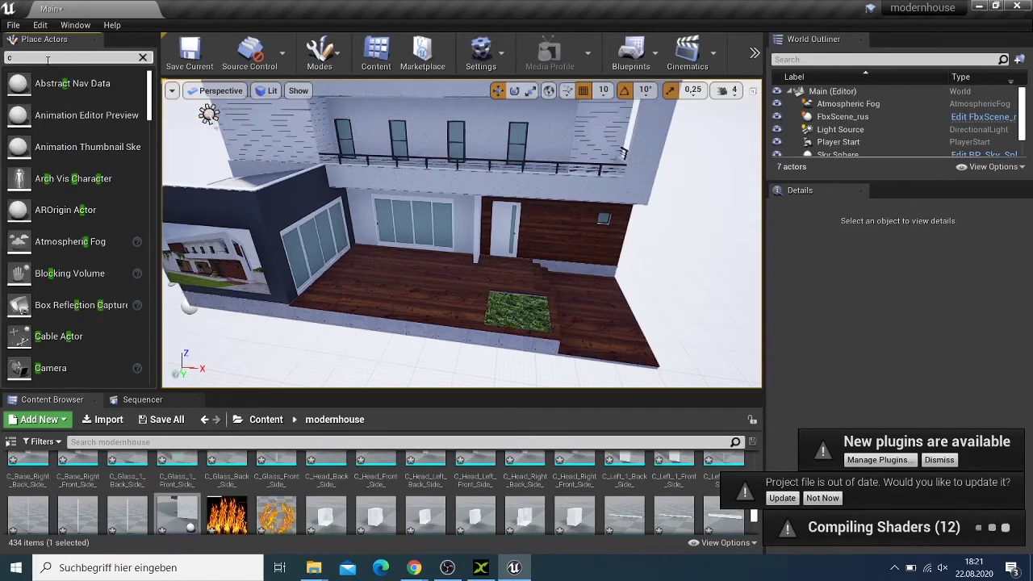
type("ame")
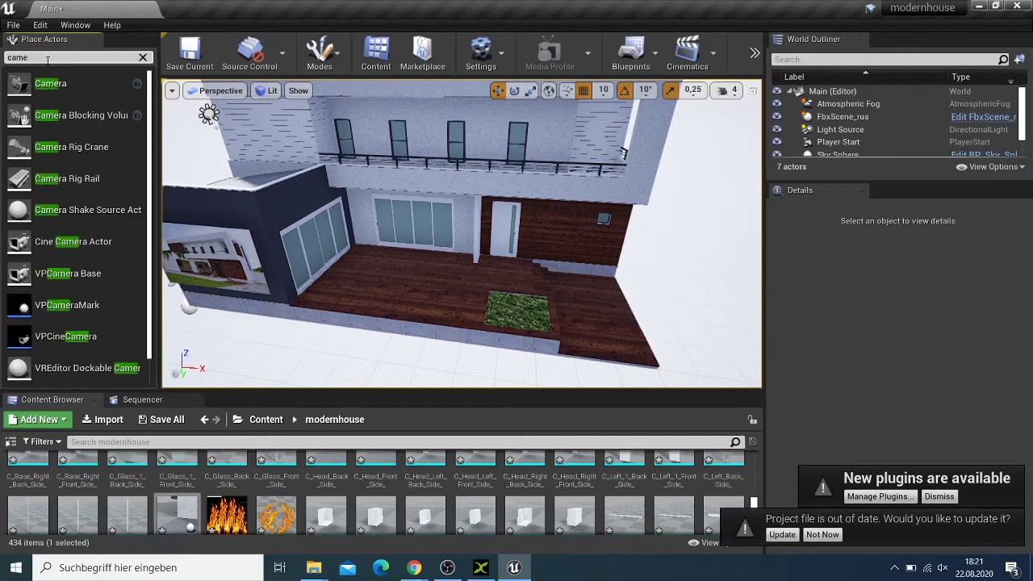
left_click_drag(77, 241, 347, 277)
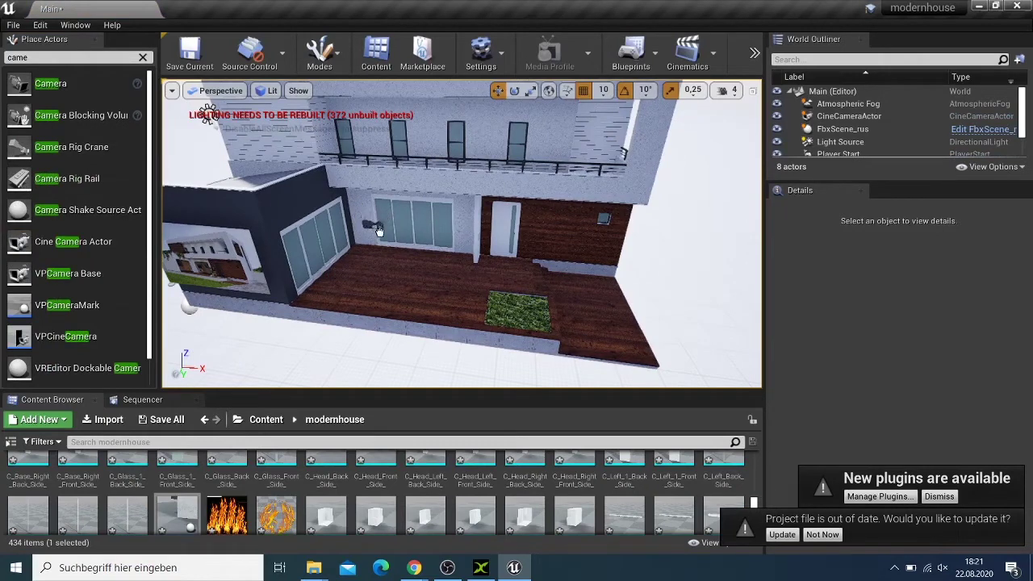
left_click_drag(380, 230, 353, 253)
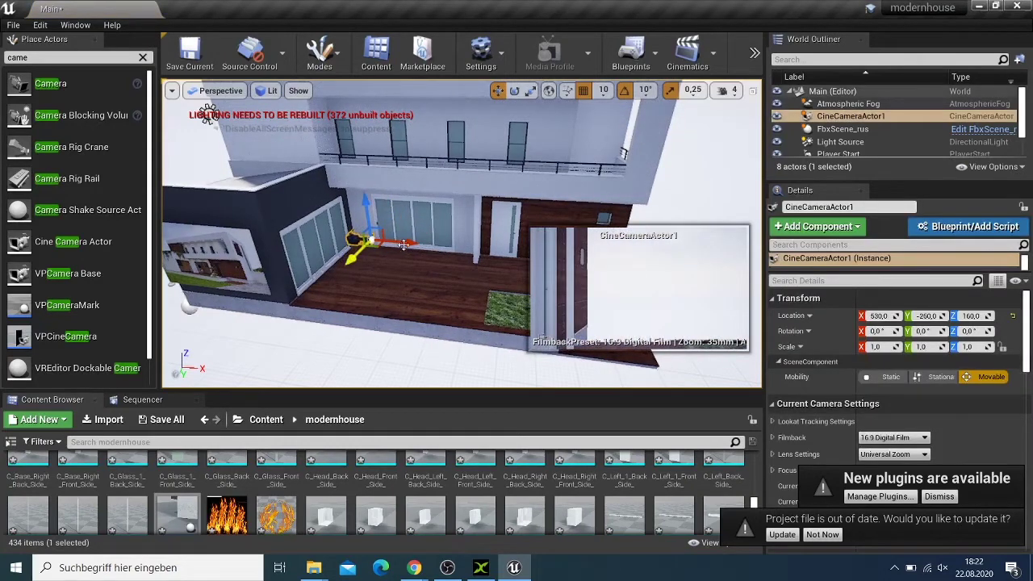
- Pilot the cine camera back from the house to frame the front facade, at about X 1052, Y 1542, Z 160
right_click(873, 120)
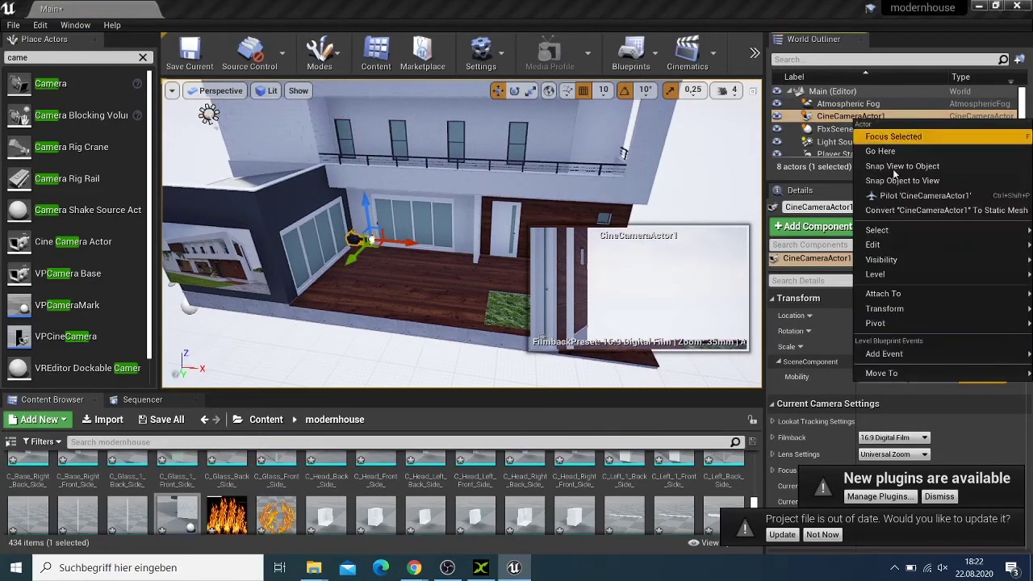
left_click(924, 195)
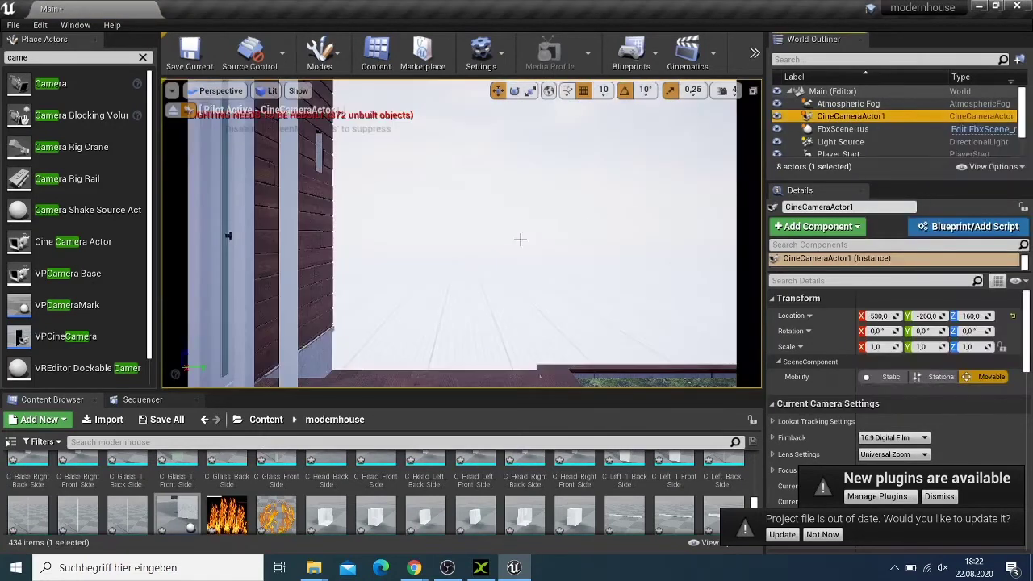
left_click_drag(521, 239, 404, 287)
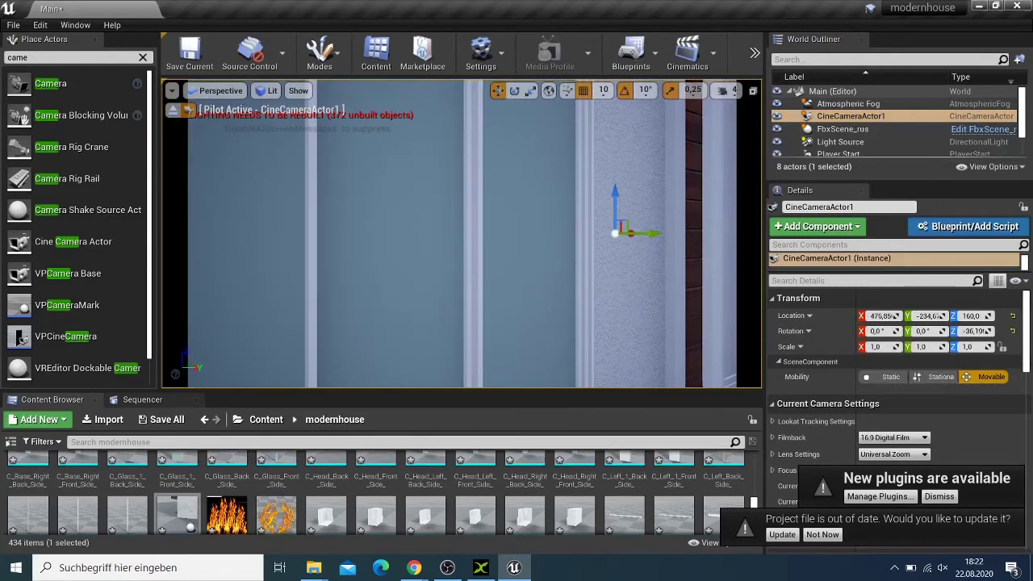
left_click_drag(461, 234, 371, 230)
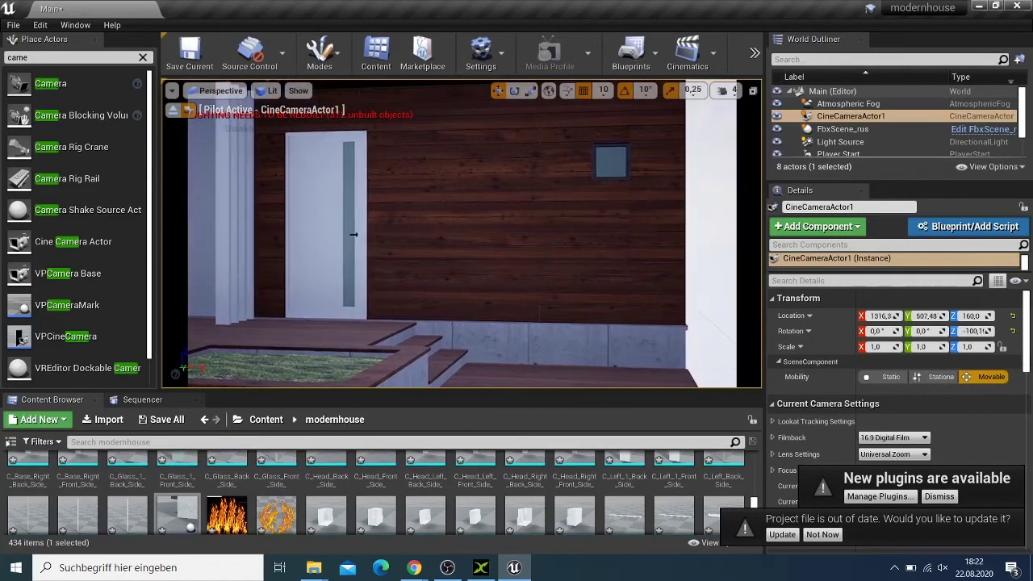
mouse_move(493, 240)
left_mouse_down()
mouse_move(451, 234)
mouse_move(494, 240)
left_mouse_up()
scroll(494, 240, "down", 2)
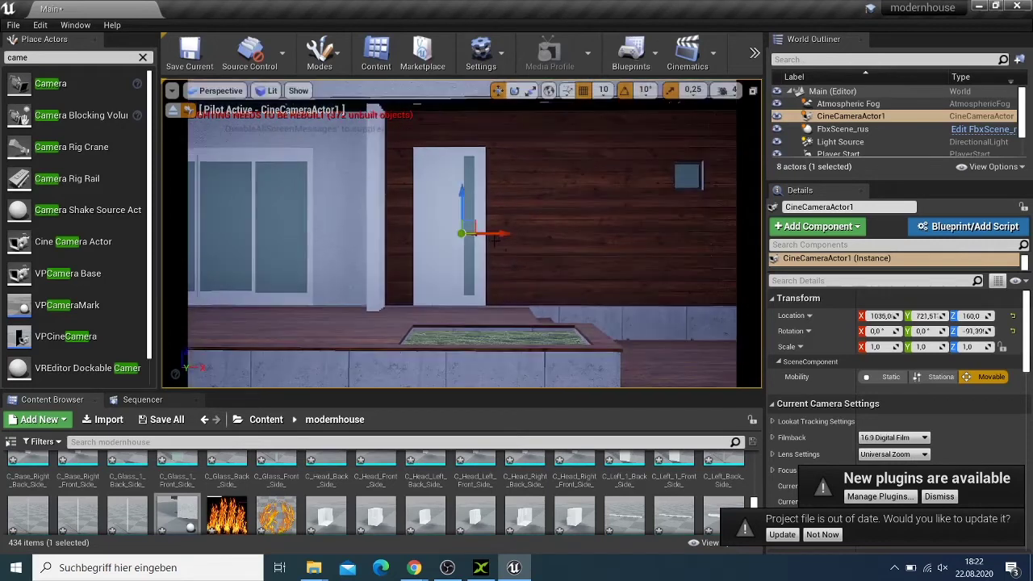
scroll(494, 240, "down", 3)
scroll(488, 239, "down", 4)
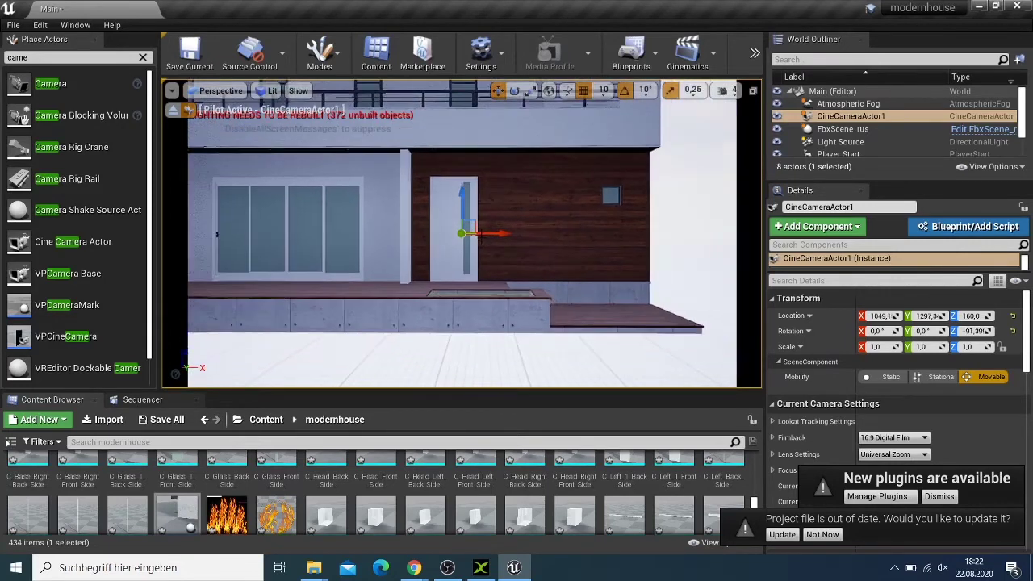
left_click_drag(367, 222, 317, 231)
left_click_drag(487, 234, 484, 235)
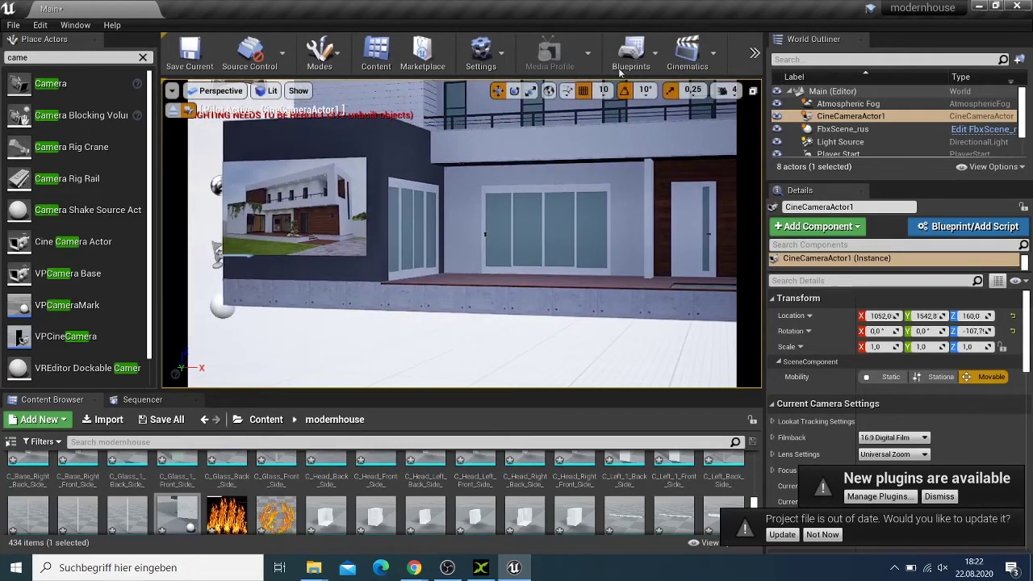
- Build only the lighting for all levels
left_click(752, 57)
left_click(756, 60)
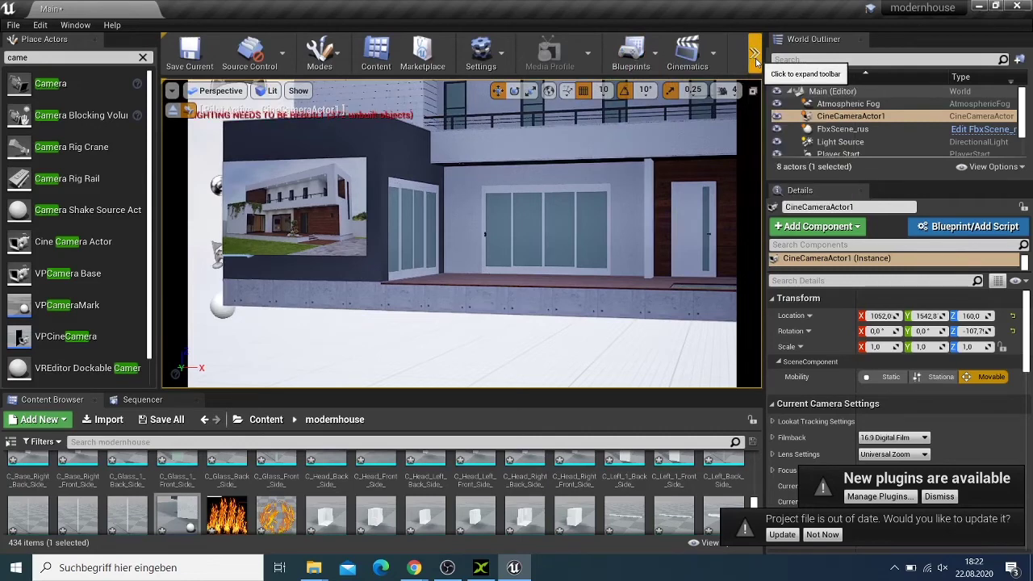
left_click(756, 61)
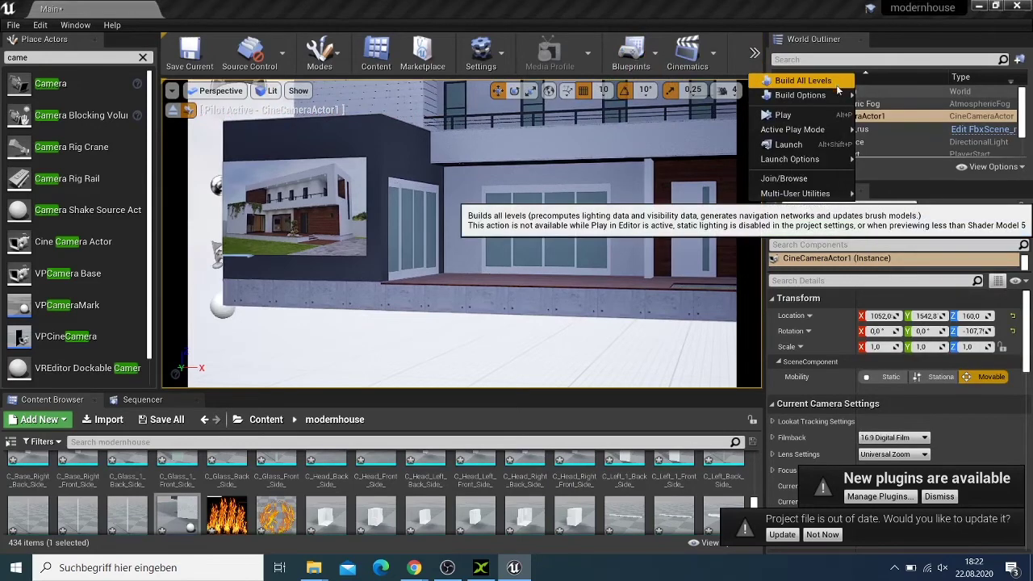
mouse_move(839, 96)
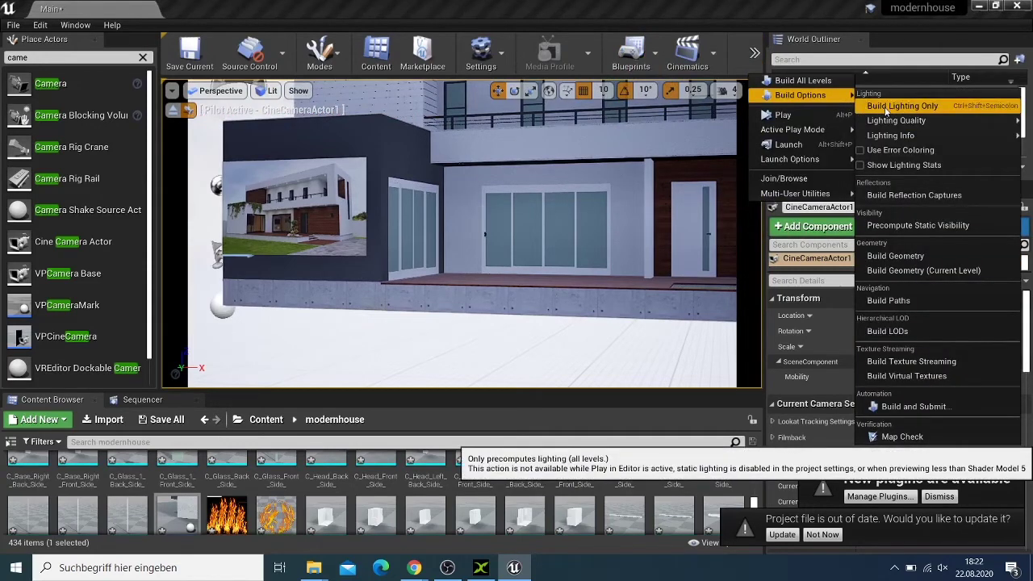
left_click(885, 108)
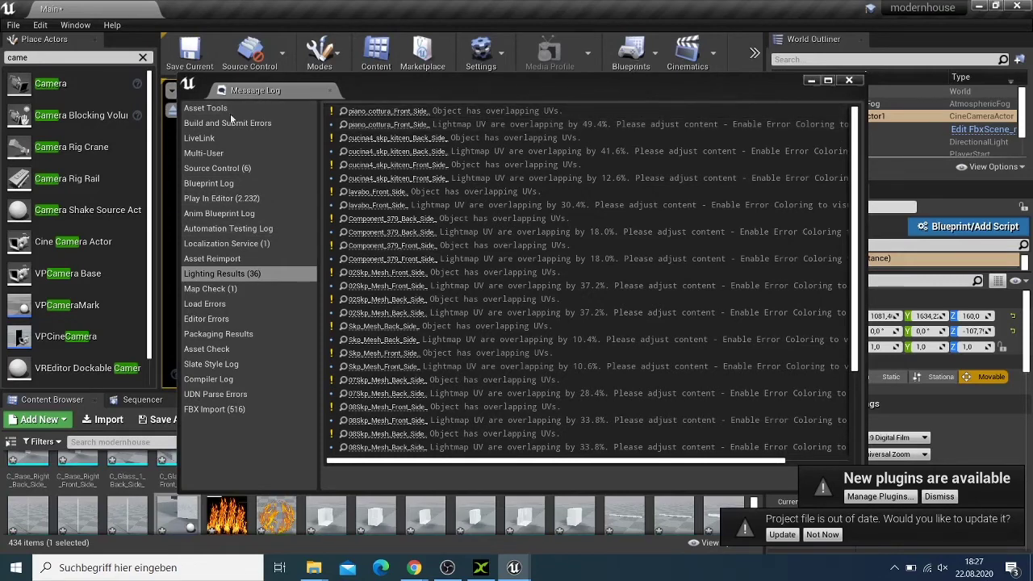
- Review the lighting results for overlapping lightmap UV warnings, and close the message log
scroll(442, 242, "down", 3)
scroll(442, 245, "right", 2)
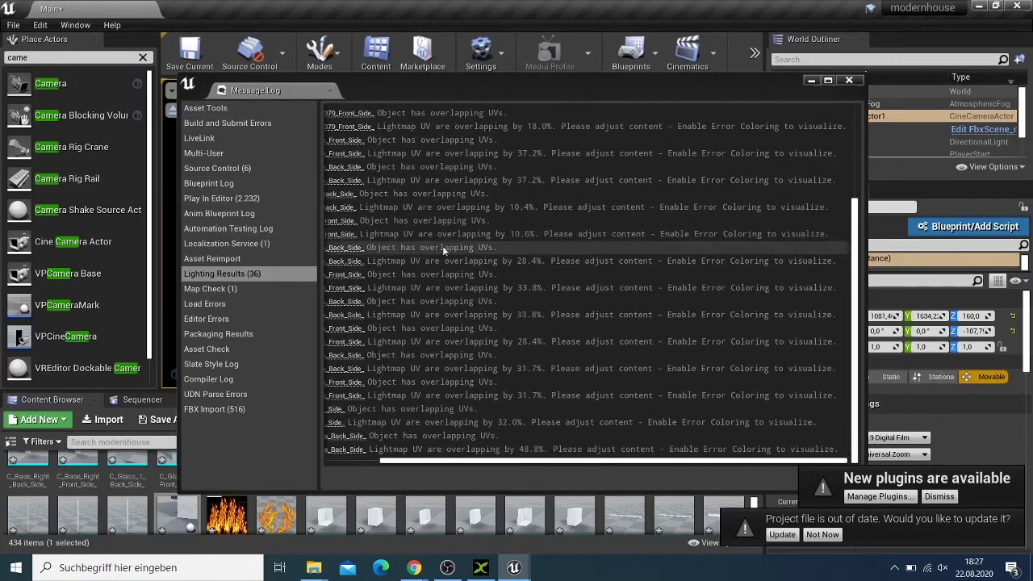
left_click(849, 80)
- Examine the built lighting on the front facade, terrace windows and entrance door through the piloted camera
scroll(474, 221, "down", 3)
scroll(491, 223, "up", 4)
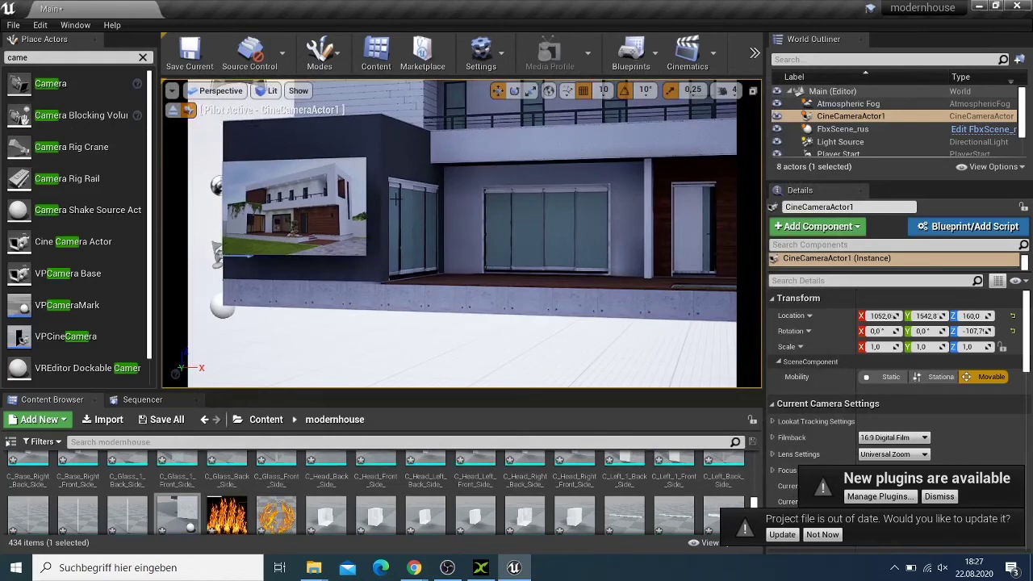
left_click_drag(419, 184, 521, 121)
middle_click_drag(521, 201, 508, 96)
scroll(378, 203, "up", 5)
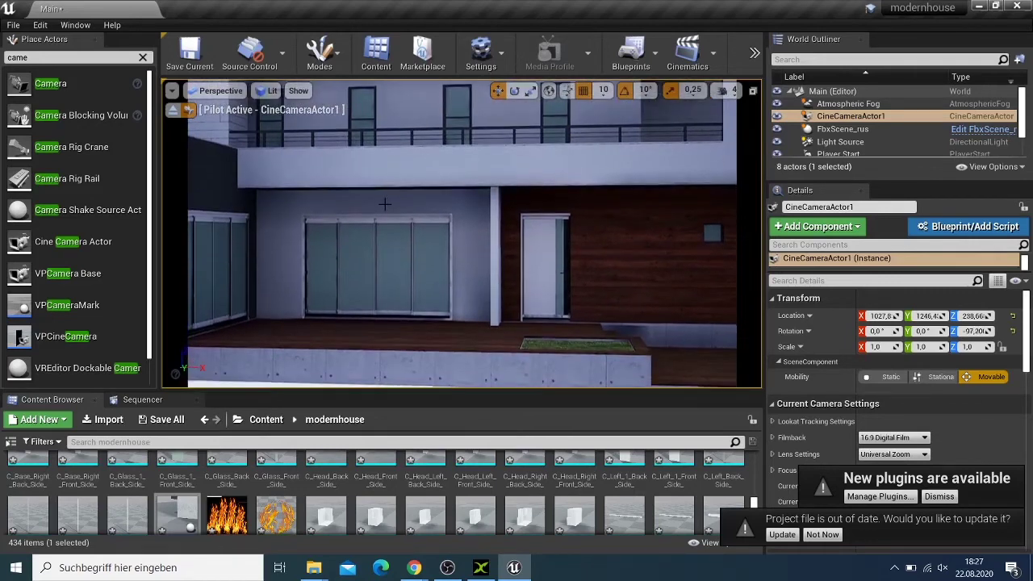
scroll(378, 202, "up", 2)
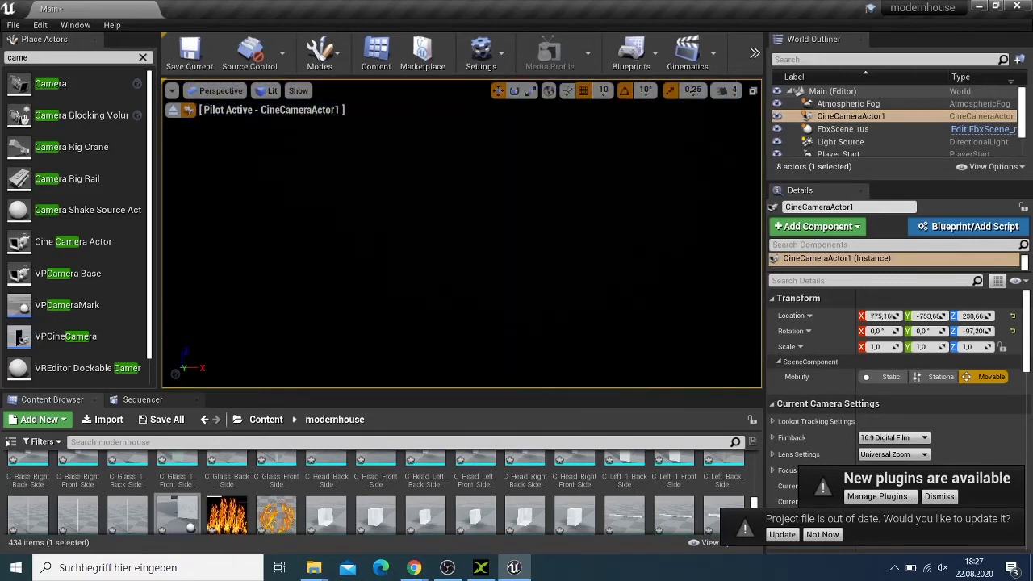
scroll(379, 215, "up", 1)
scroll(382, 221, "down", 3)
scroll(389, 244, "down", 3)
left_click_drag(429, 259, 319, 343)
key("s")
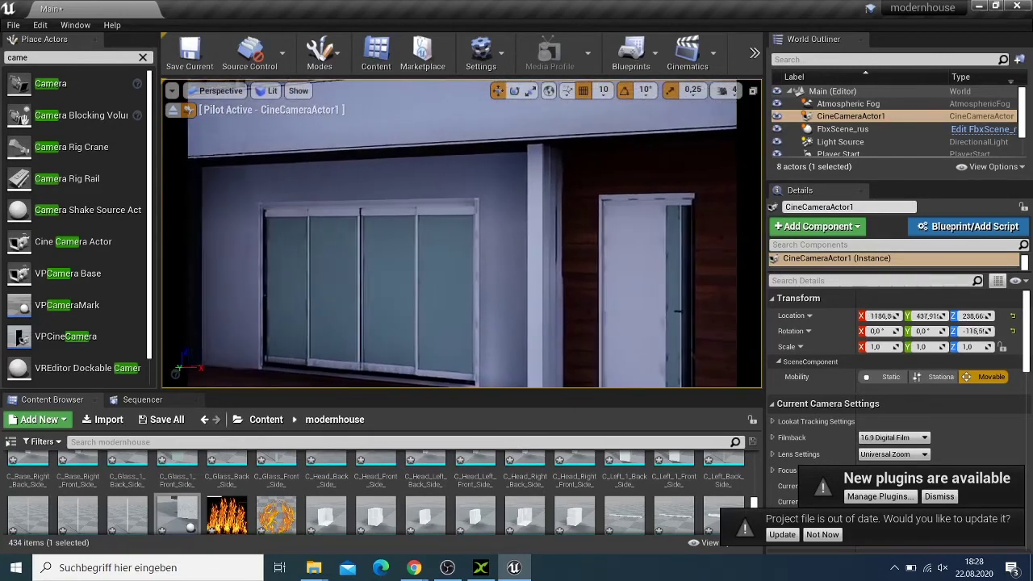
- Fly the piloted camera through the front wall and examine the lighting in the ground-floor interior
key("d")
right_click_drag(353, 261, 251, 261)
key("w")
right_click_drag(526, 264, 444, 274)
key("s")
key("a")
key("w")
key("w")
key("s")
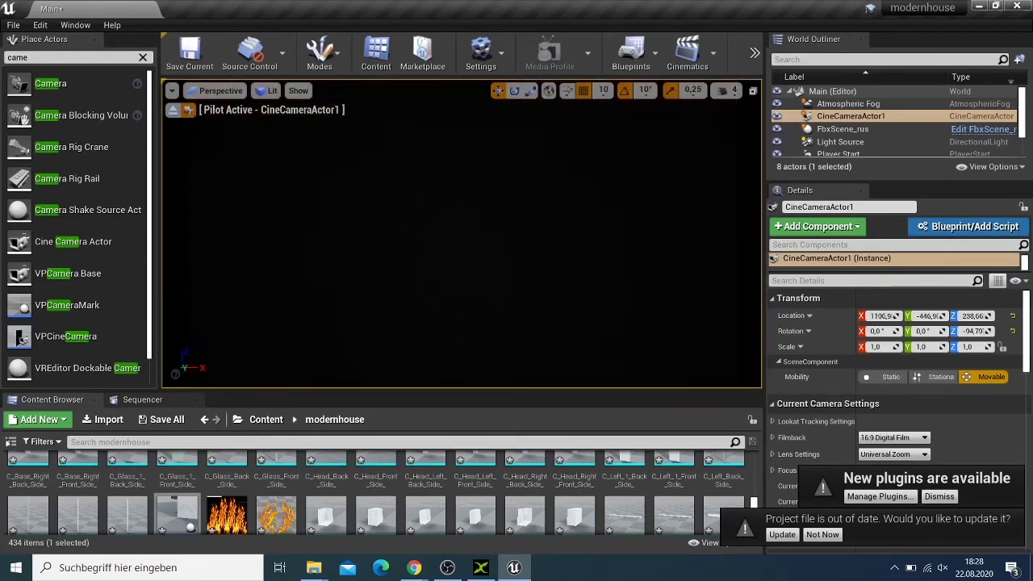
key("s")
right_click_drag(444, 274, 296, 274)
key("s")
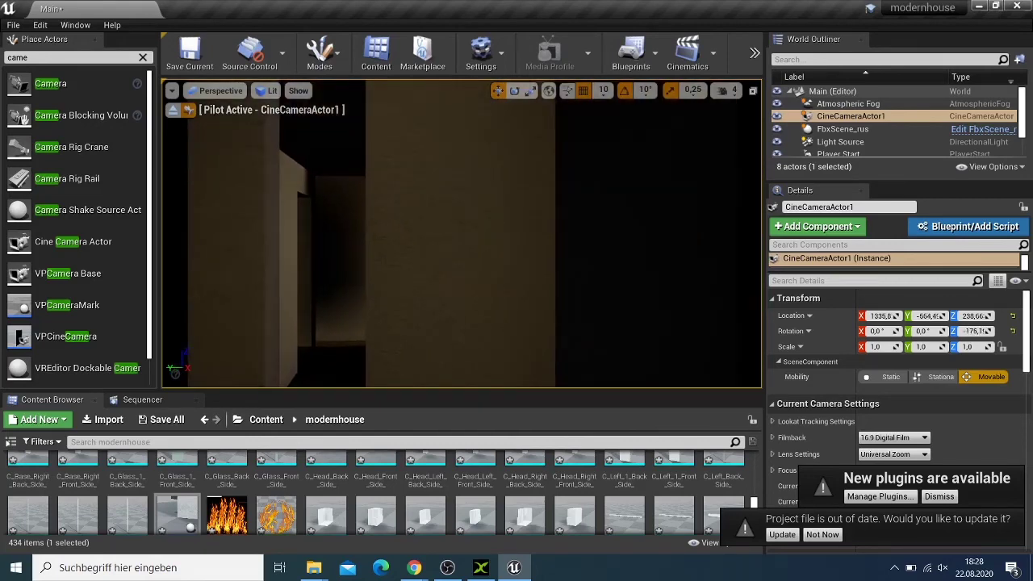
- Examine the interior at different heights, from floor level up to the upper-storey rooms, through the piloted camera
key("q")
key("e")
key("q")
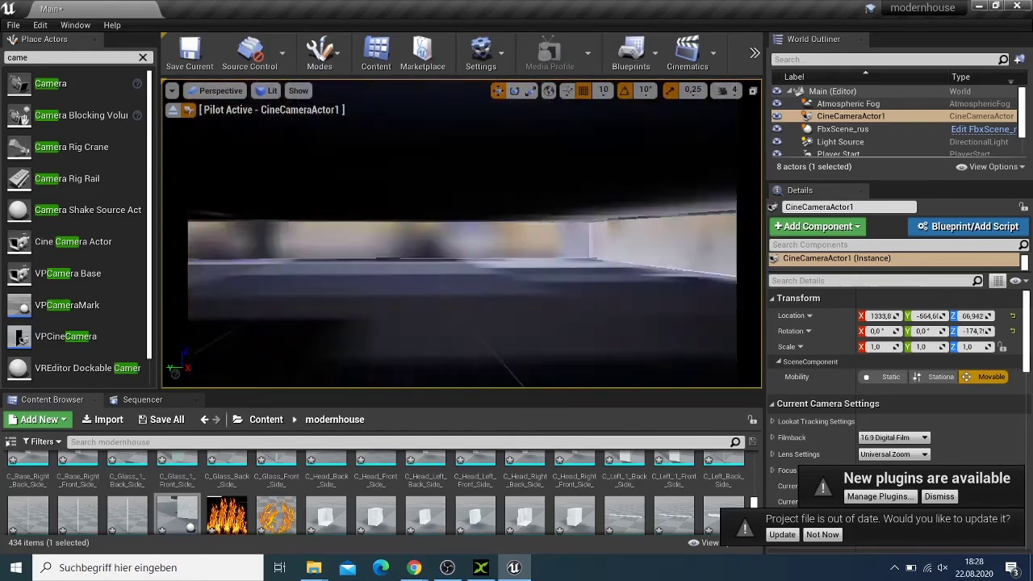
key("e")
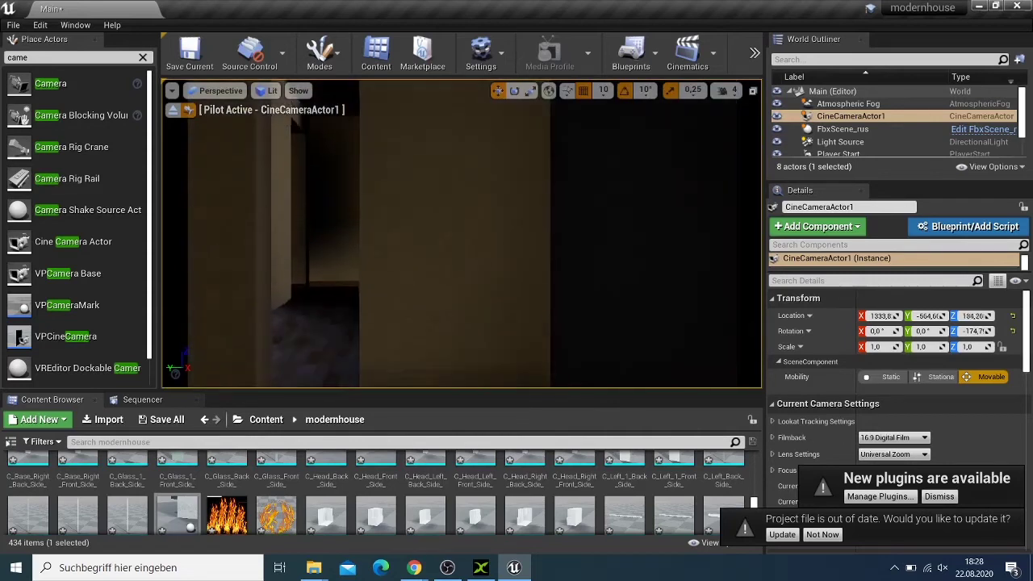
key("w")
key("d")
key("a")
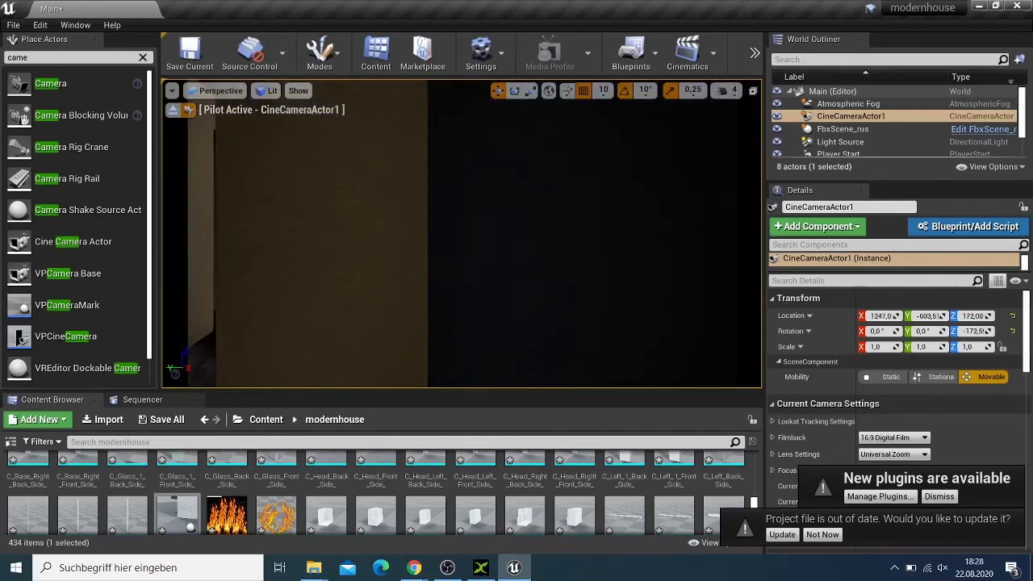
key("e")
key("s")
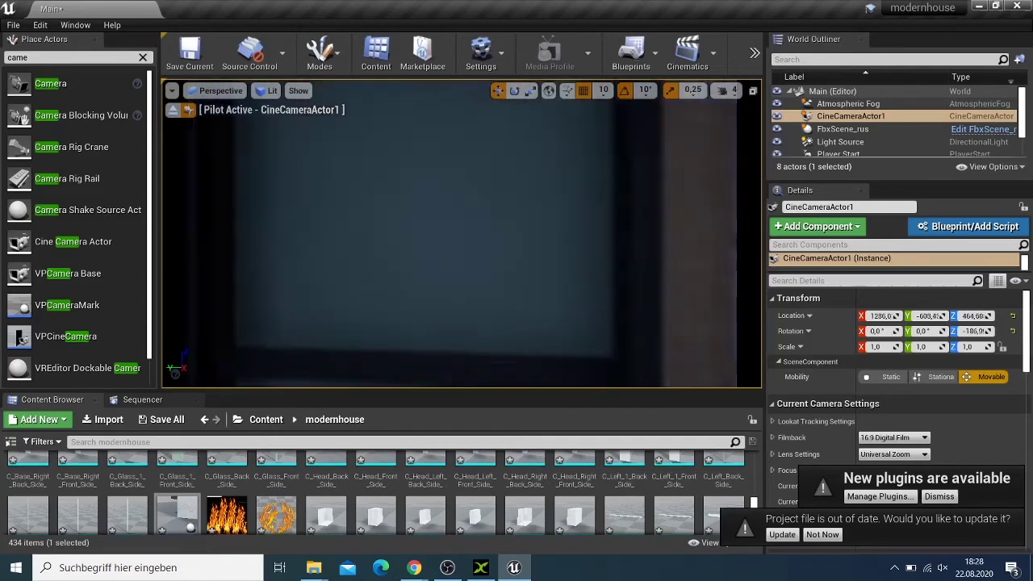
key("w")
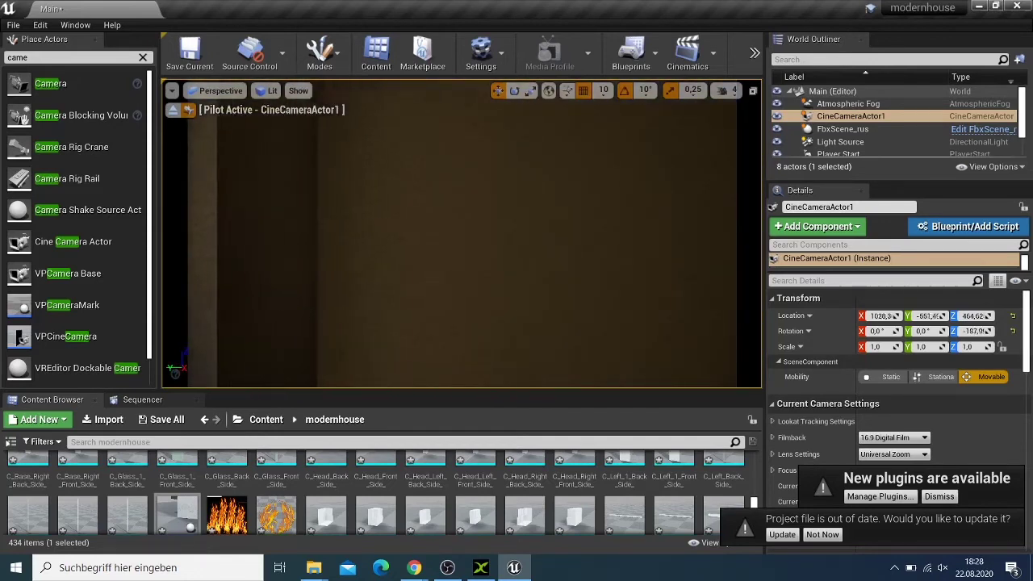
key("s")
key("d")
key("w")
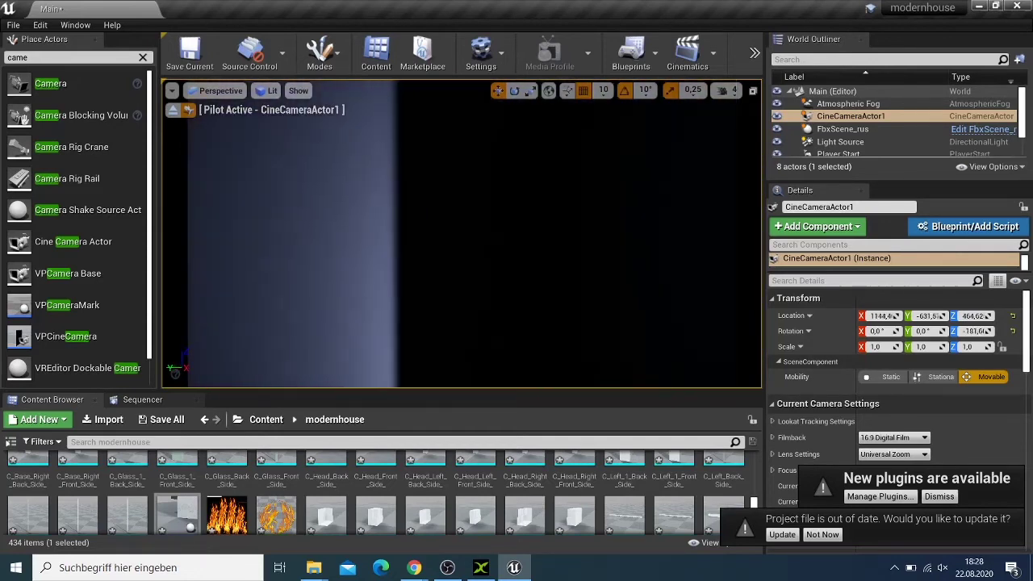
key("w")
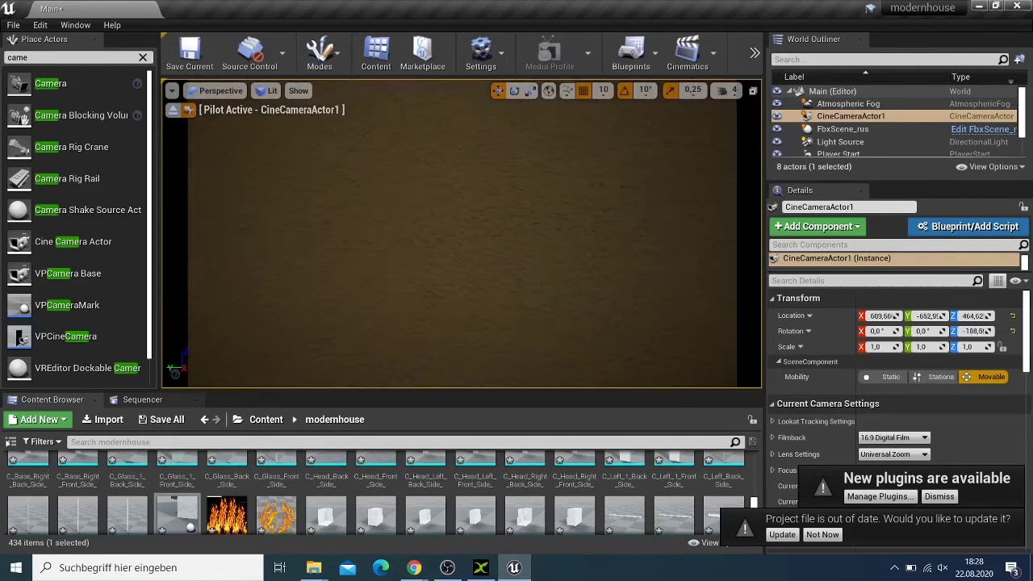
- Examine the upper-storey rooms, walls and window openings from inside and outside through the piloted camera
key("w")
key("s")
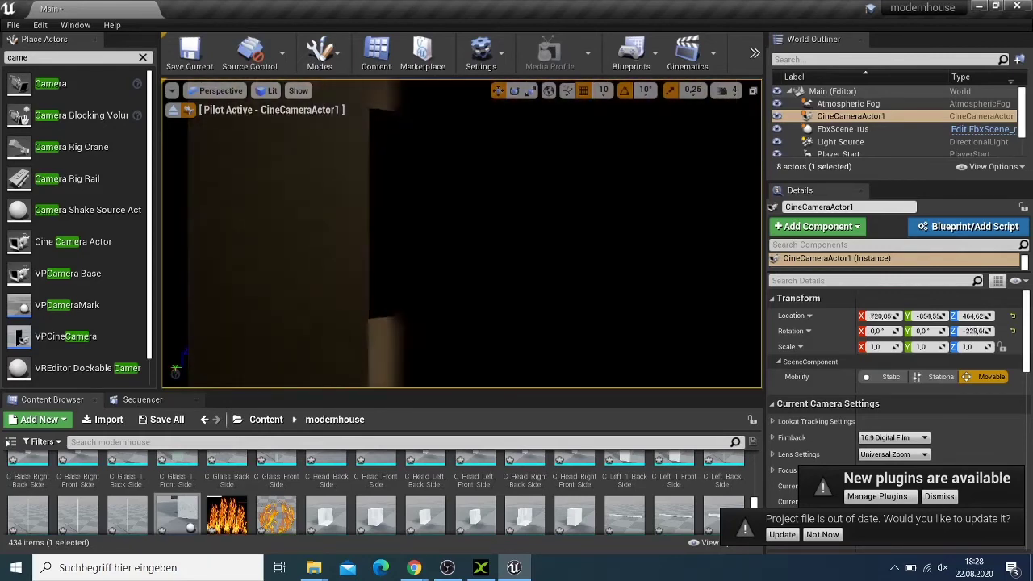
key("w")
key("w")
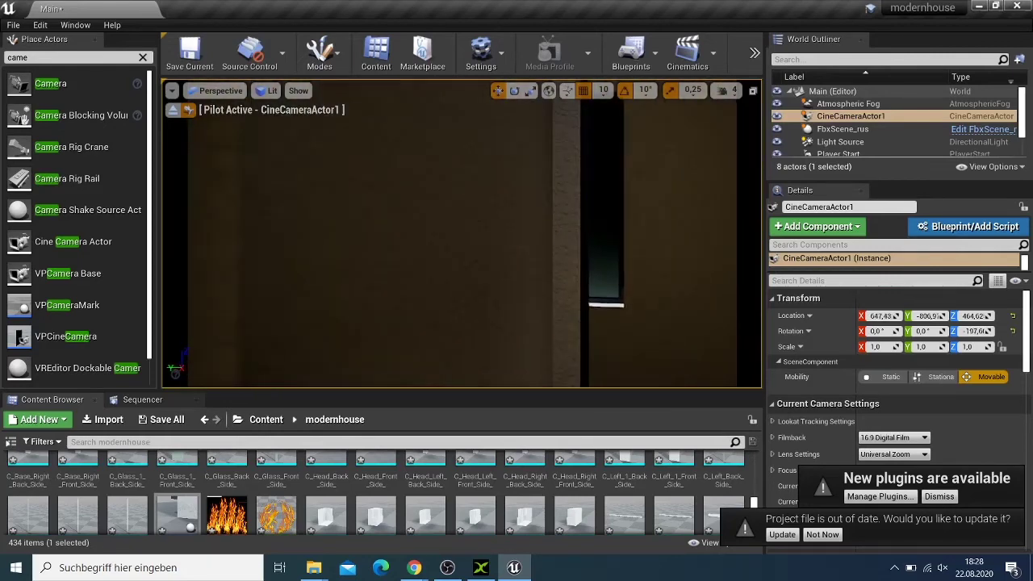
key("d")
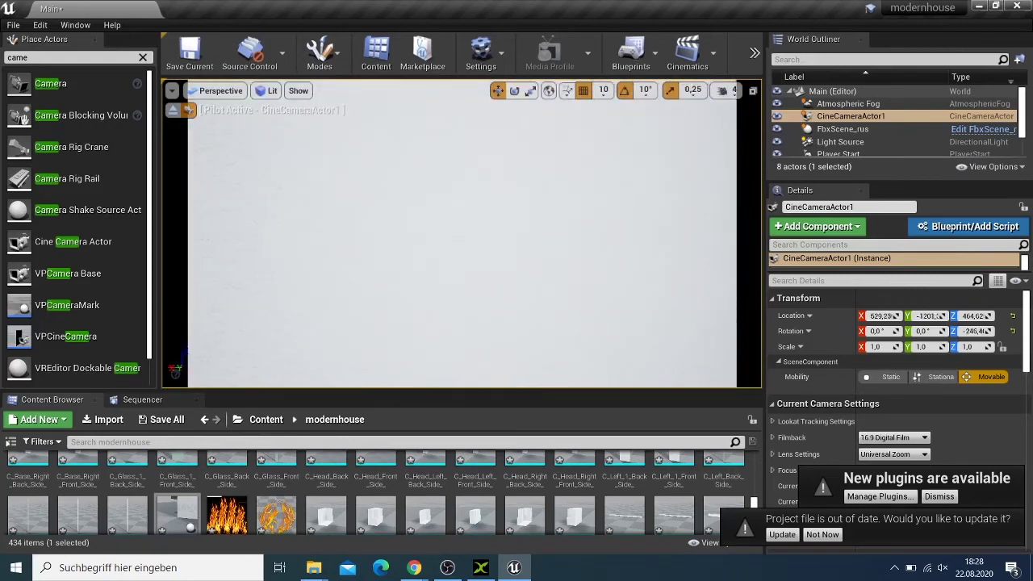
key("a")
key("w")
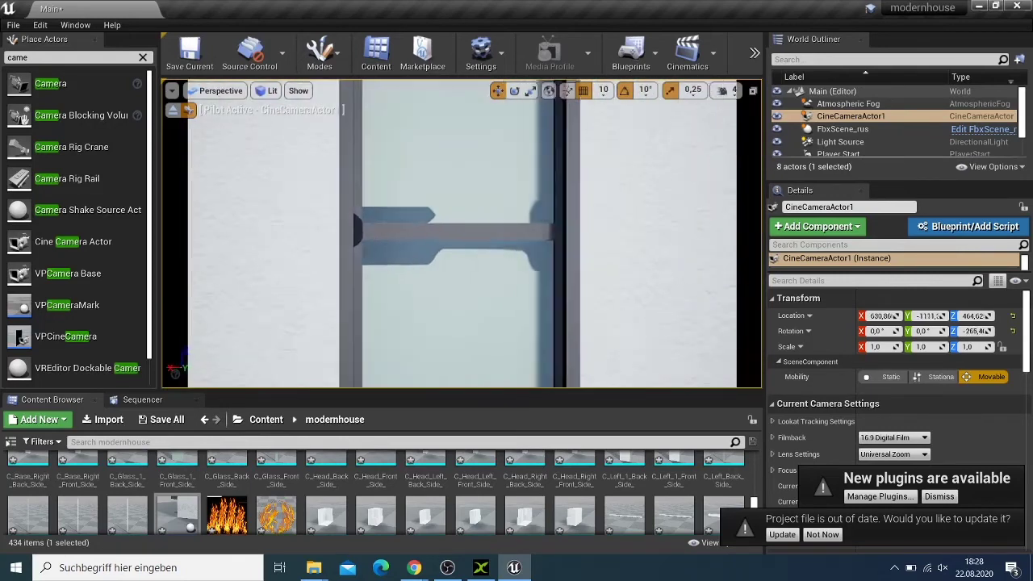
left_click_drag(249, 192, 229, 193)
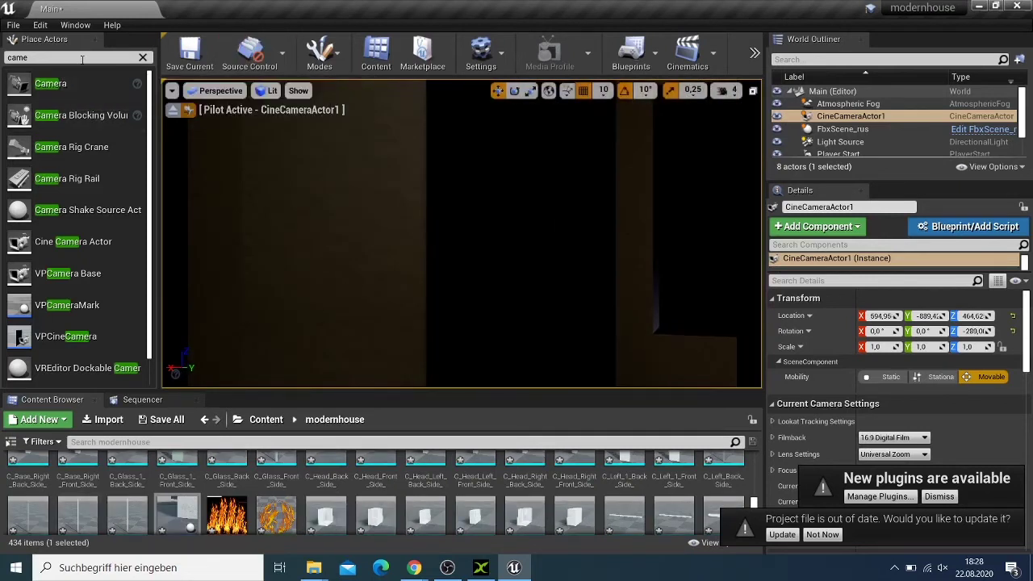
- Search the placeable actors for light, add a Point Light at about X 610, Y -670, Z 480 and focus the view on it
left_click(144, 57)
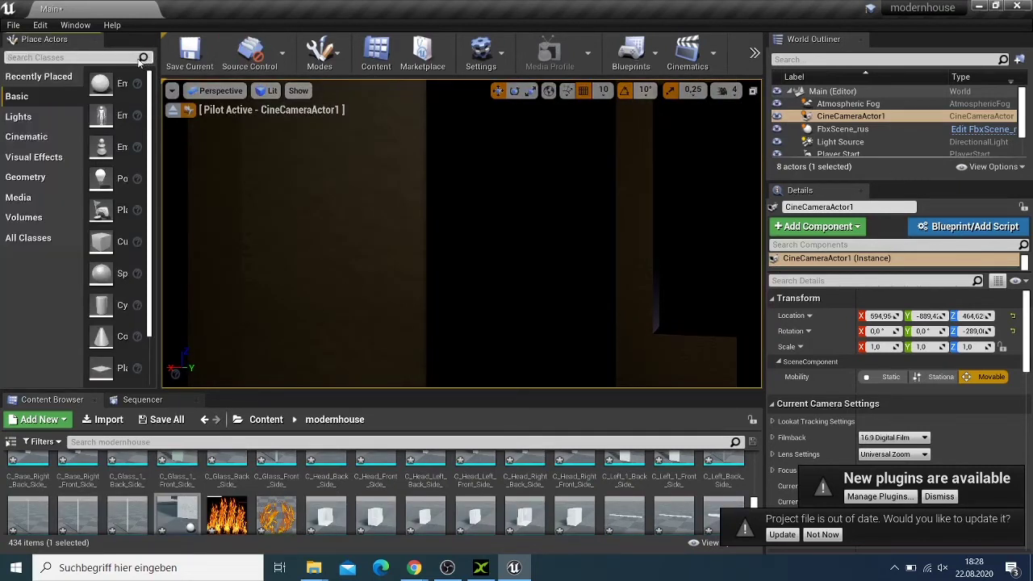
type("li")
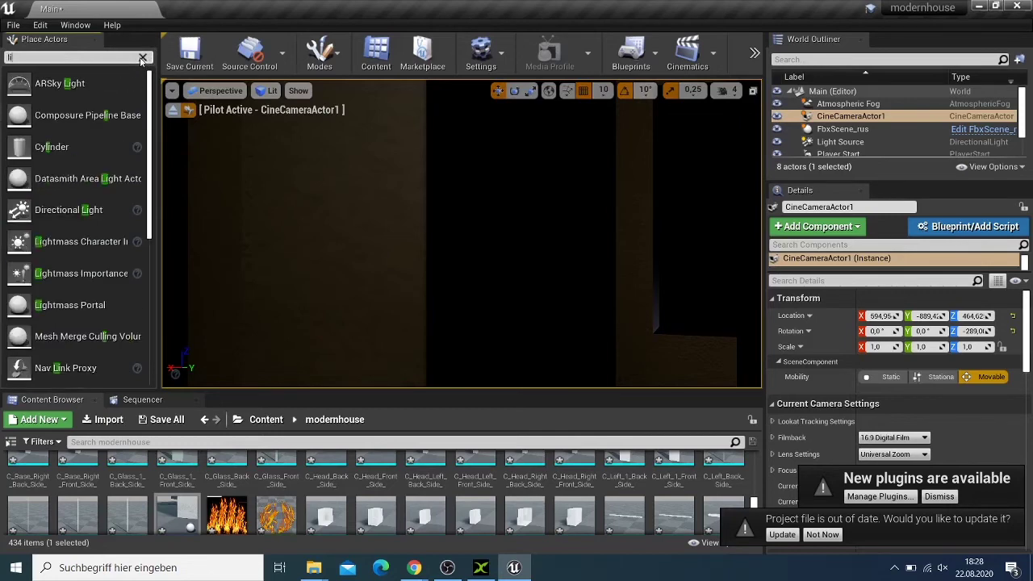
type("ght")
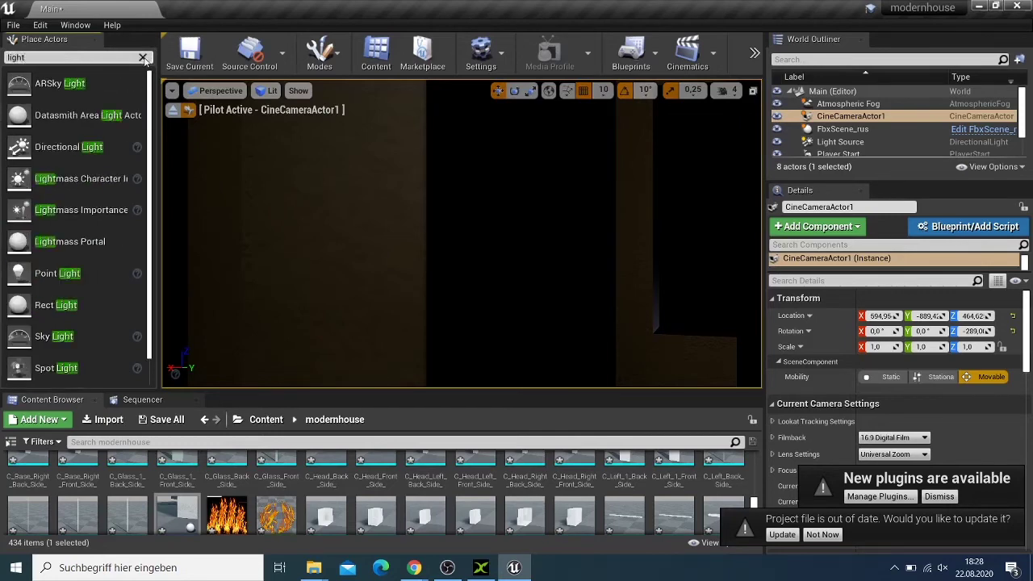
scroll(46, 242, "down", 1)
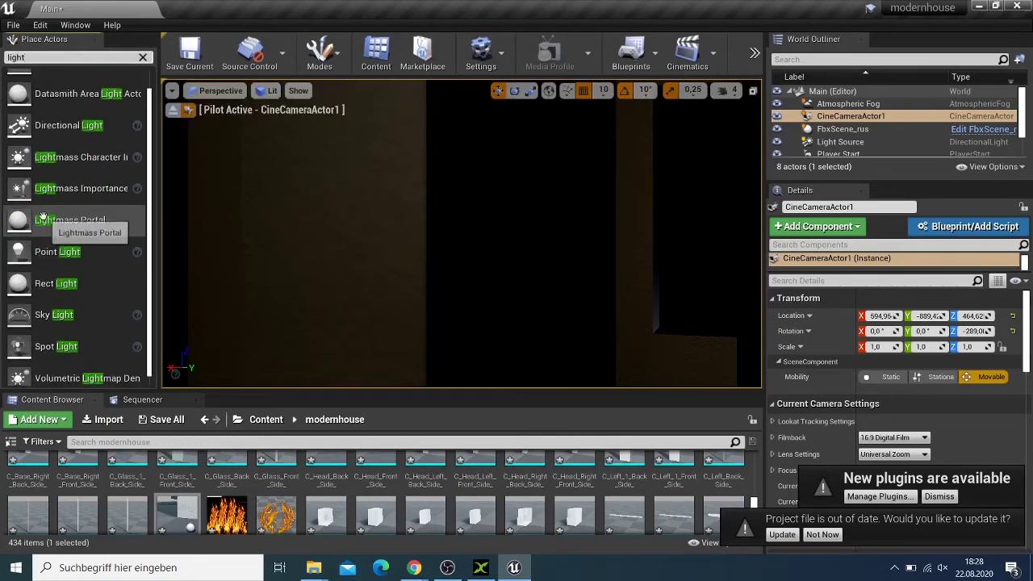
left_click_drag(41, 251, 454, 193)
key("f")
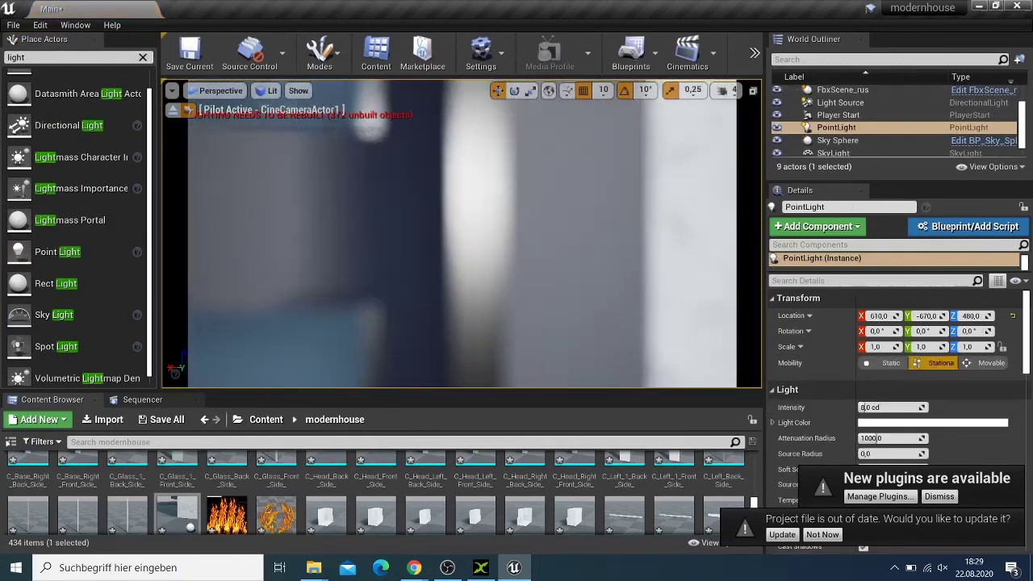
- Bring the piloted camera outside the house and frame the point light together with the front facade and balcony
right_click_drag(455, 194, 355, 210)
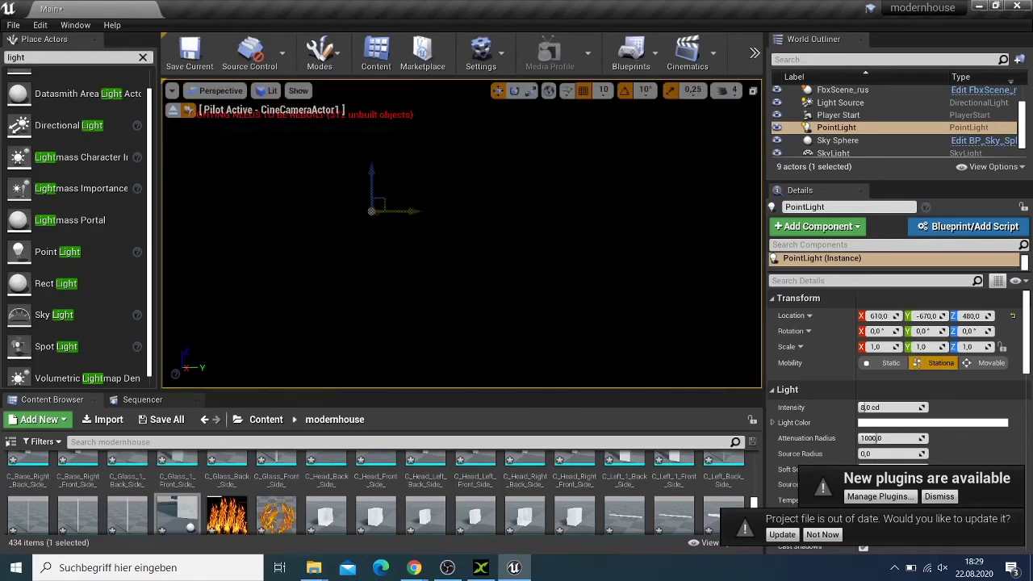
scroll(330, 296, "down", 10)
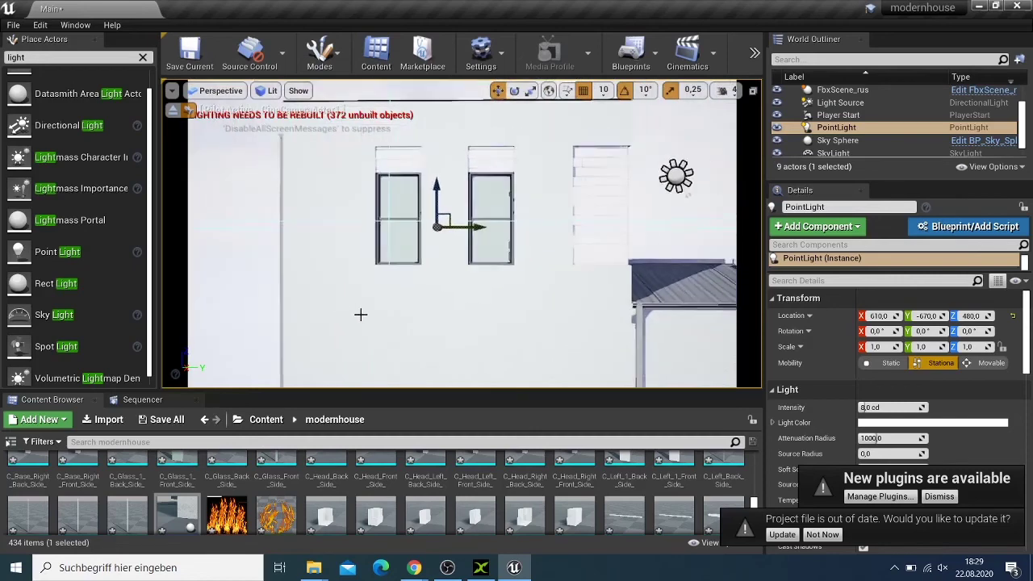
scroll(361, 314, "down", 3)
right_click_drag(486, 339, 314, 339)
key("d")
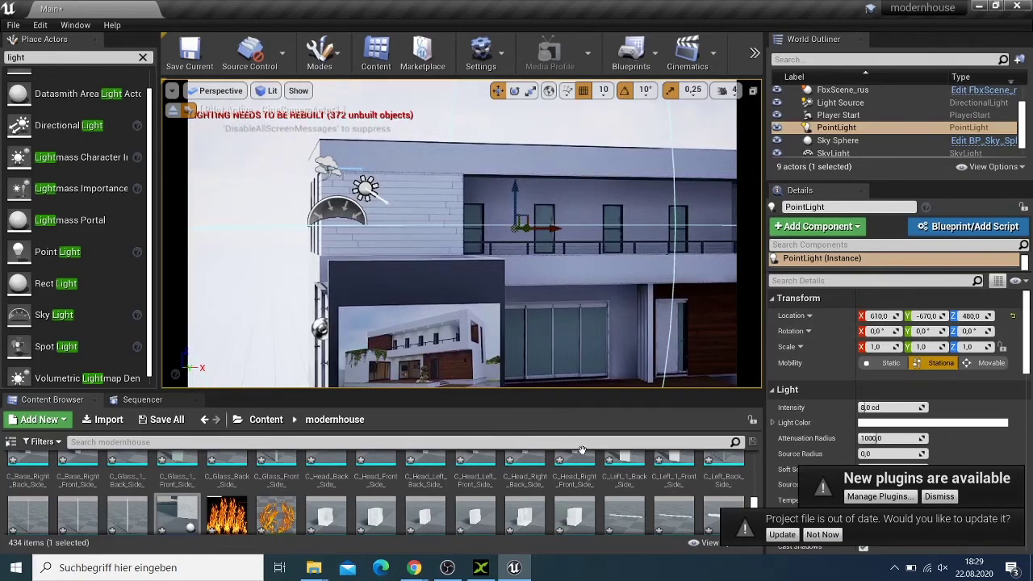
- Enlarge the Content Browser and place the 31Skp_Mesh_Back_Side_ mesh in the level at about X 1040, Y -400, Z 100
scroll(484, 492, "up", 1)
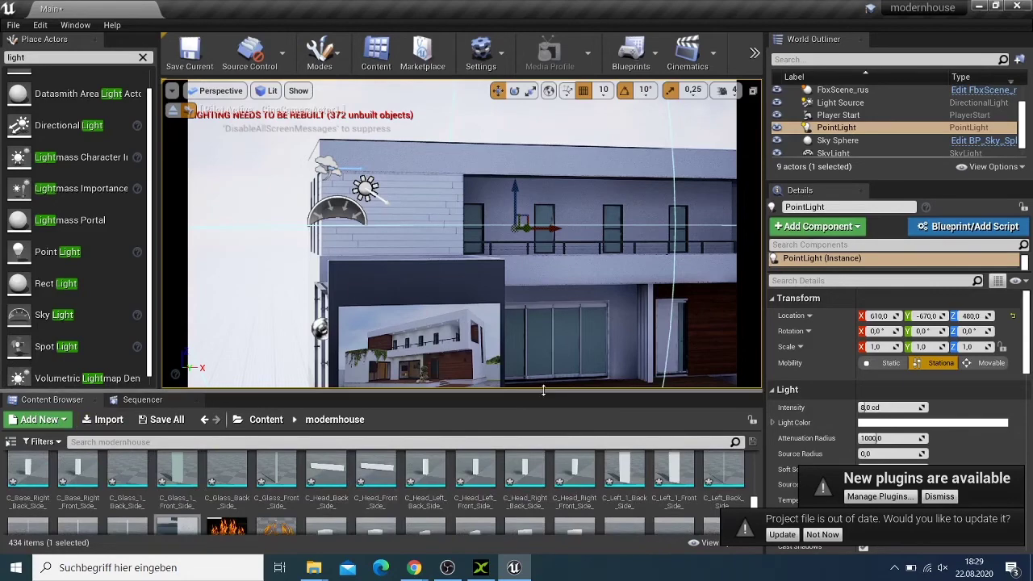
left_click_drag(554, 393, 555, 305)
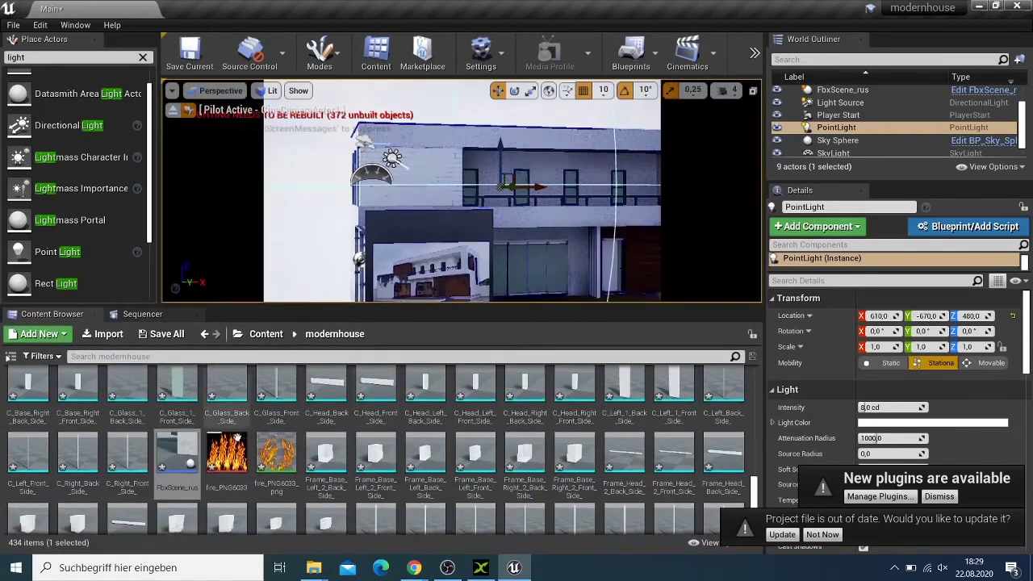
scroll(227, 430, "up", 3)
scroll(227, 430, "up", 3)
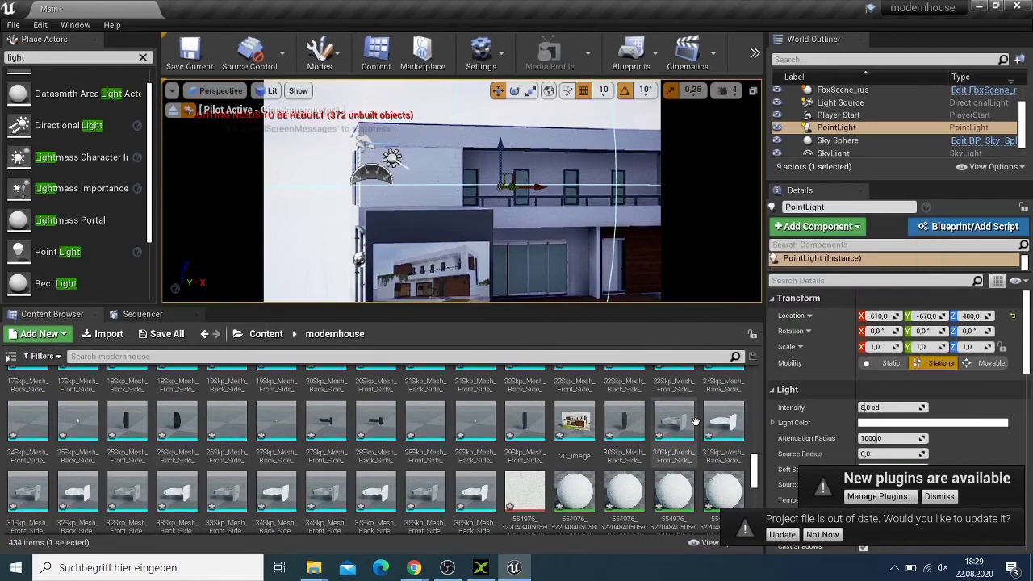
left_click_drag(723, 420, 518, 246)
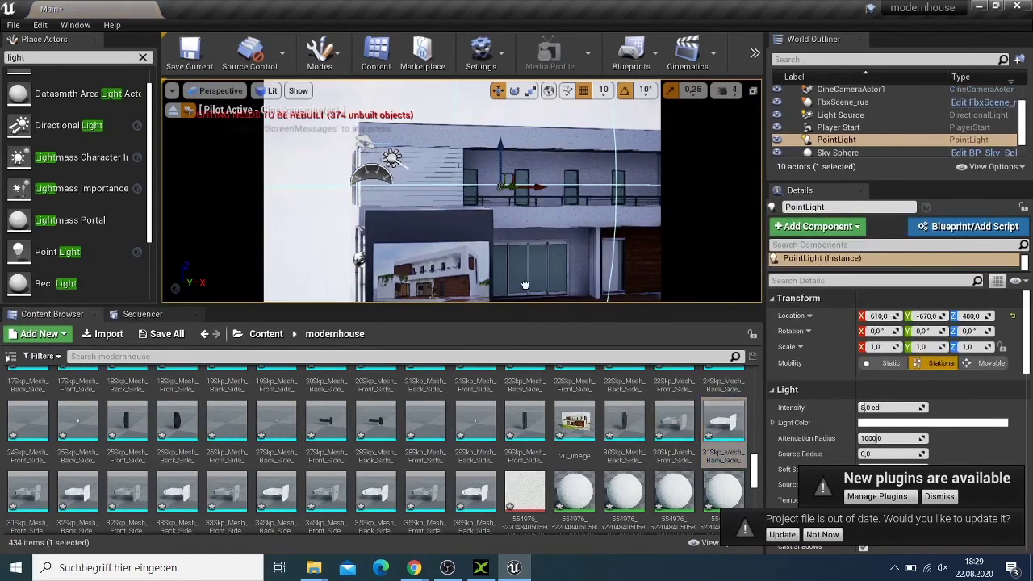
left_click_drag(524, 284, 526, 288)
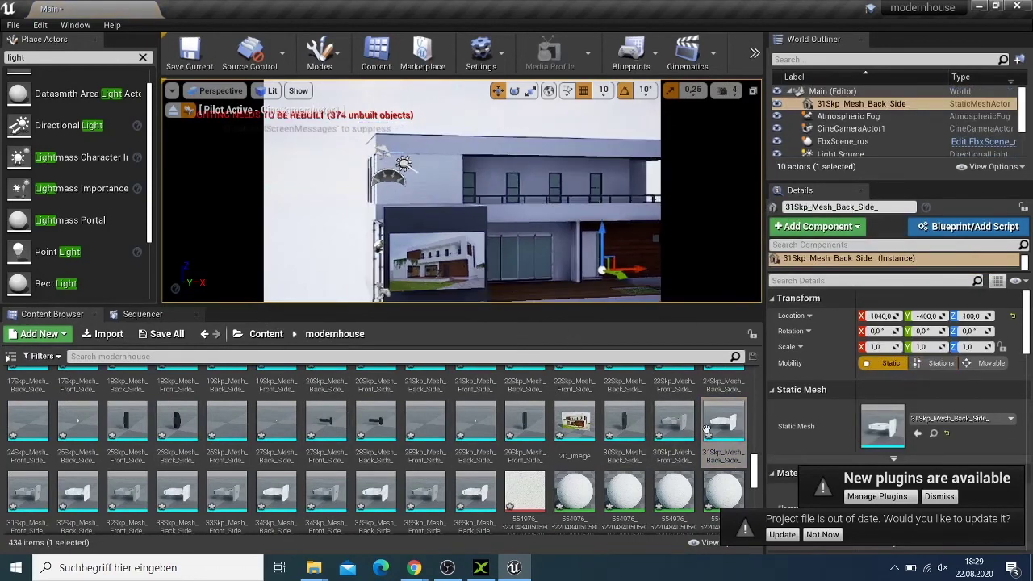
- Place a second copy of 31Skp_Mesh_Back_Side_ at about X 1140, Y -400, Z 200 and frame the whole house
left_click_drag(707, 428, 516, 194)
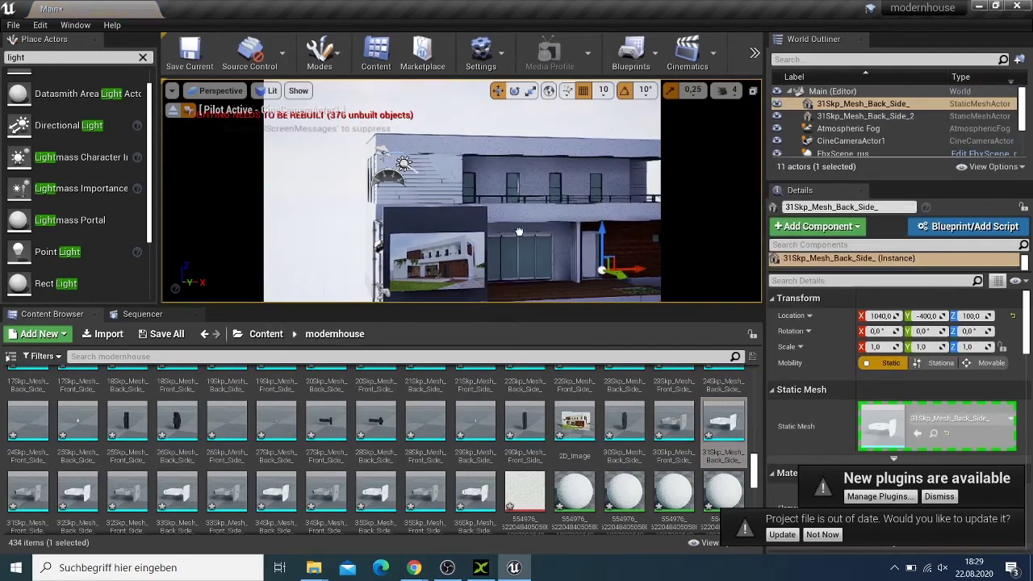
left_click_drag(519, 232, 520, 247)
scroll(503, 275, "down", 2)
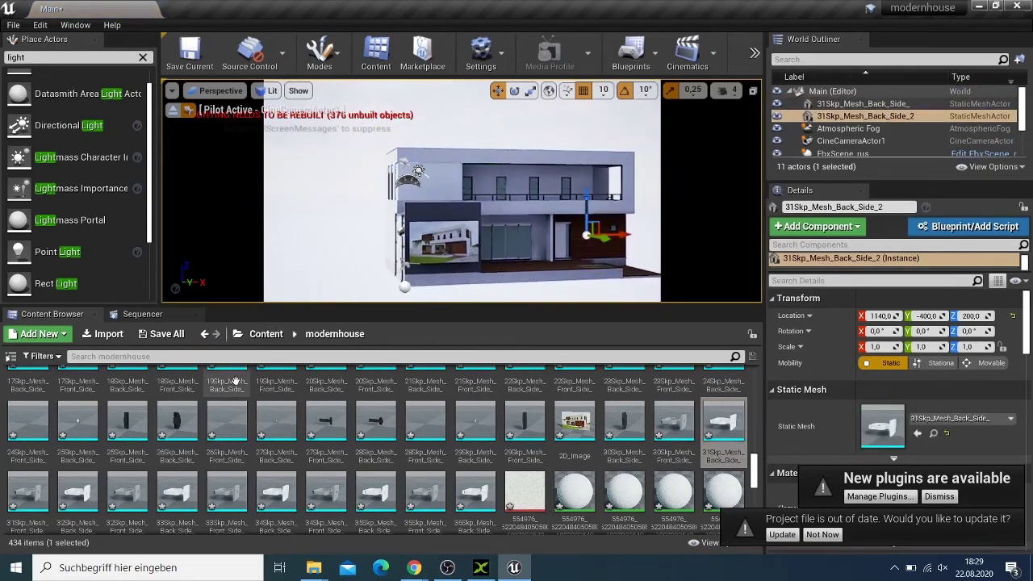
- Place the 34Skp_Mesh_Back_Side_ mesh in the level at about X 1290, Y -400, Z 110
scroll(234, 380, "down", 3)
left_click_drag(277, 388, 515, 261)
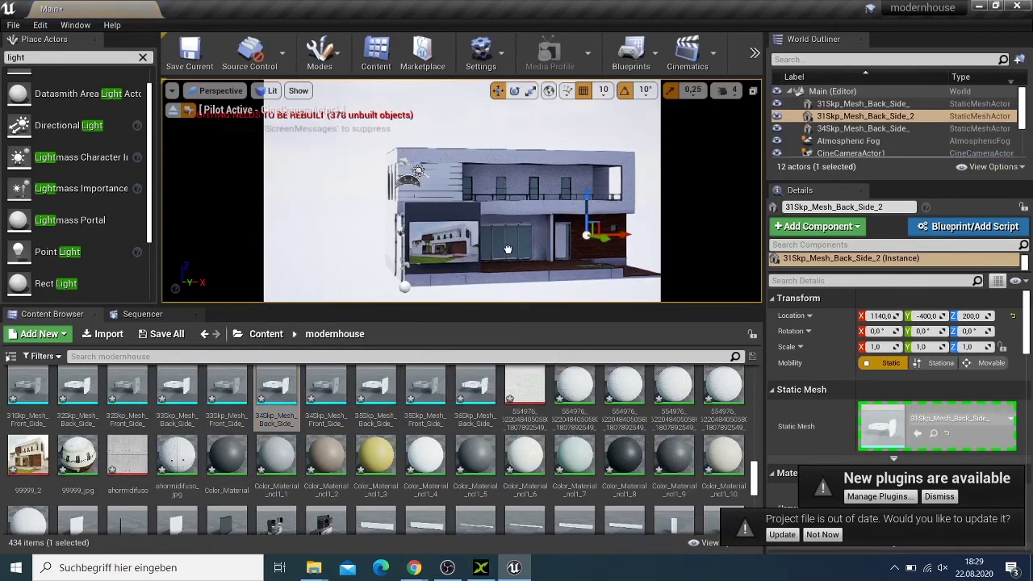
left_click_drag(507, 250, 508, 250)
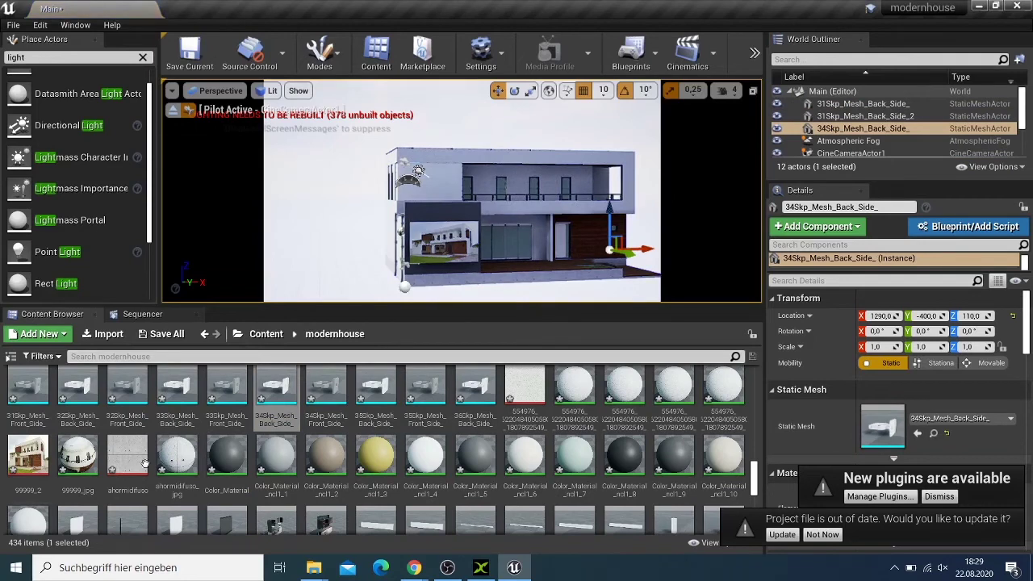
- Try to apply the materials Color_Material_ncl1_8 and Grass0029_4_L_jpg to surfaces at the front of the house
left_click_drag(624, 456, 504, 274)
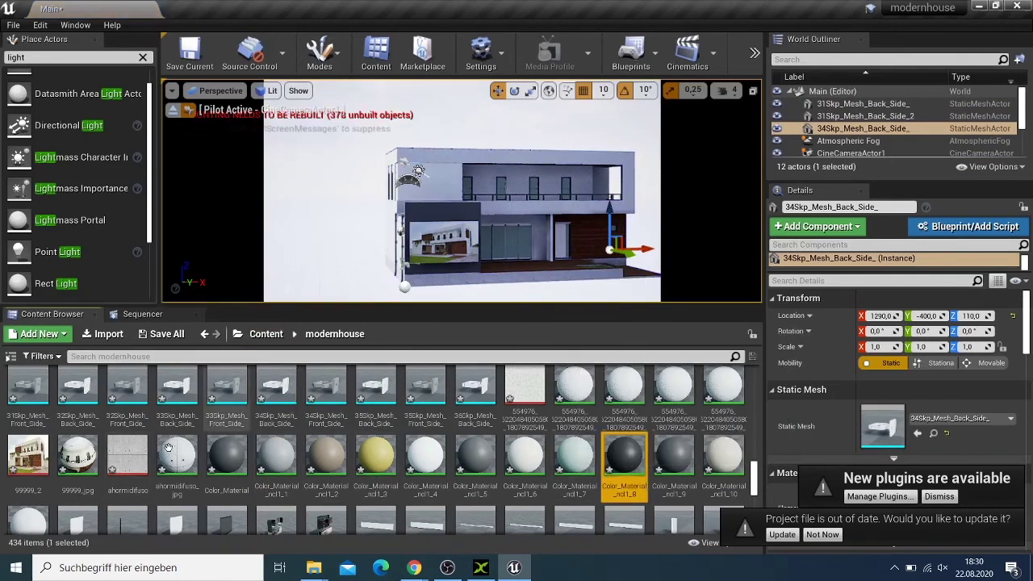
scroll(173, 464, "down", 2)
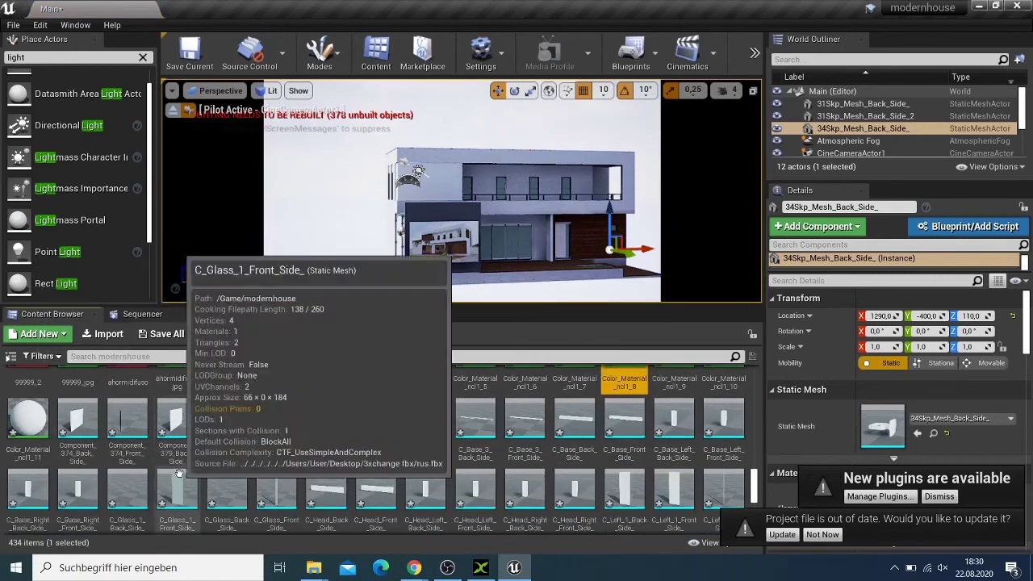
scroll(179, 474, "down", 3)
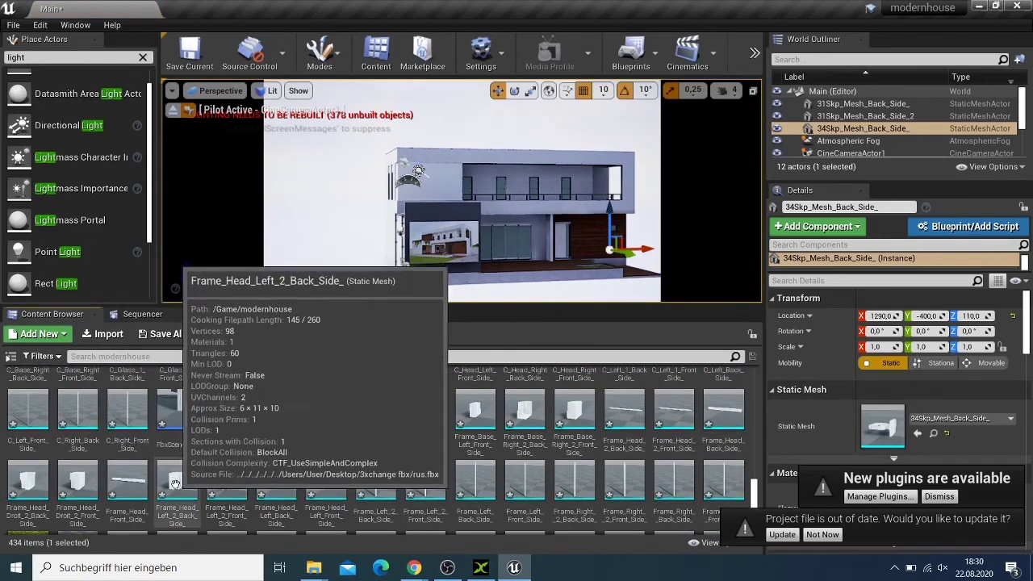
scroll(175, 482, "down", 2)
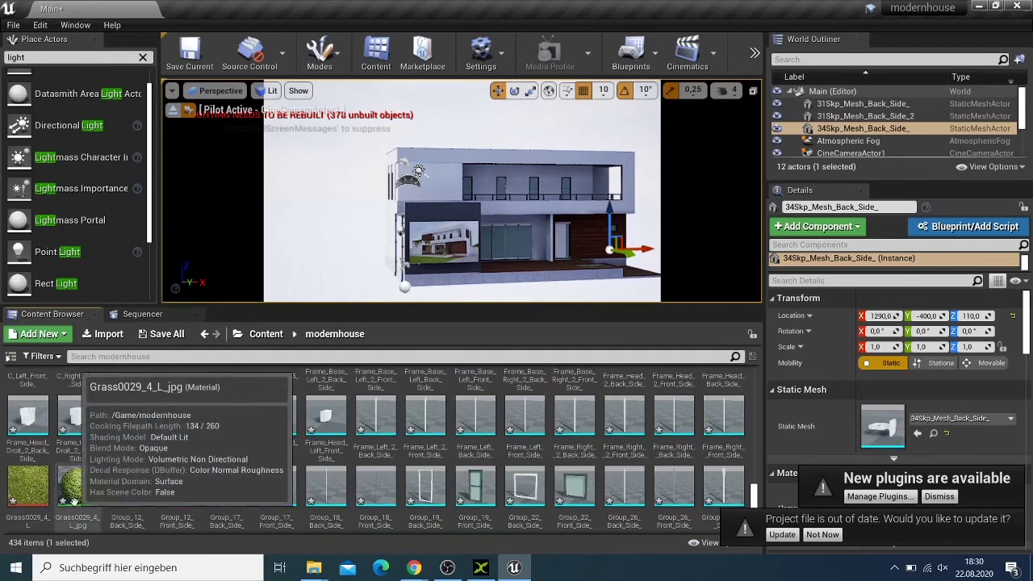
left_click_drag(78, 488, 594, 267)
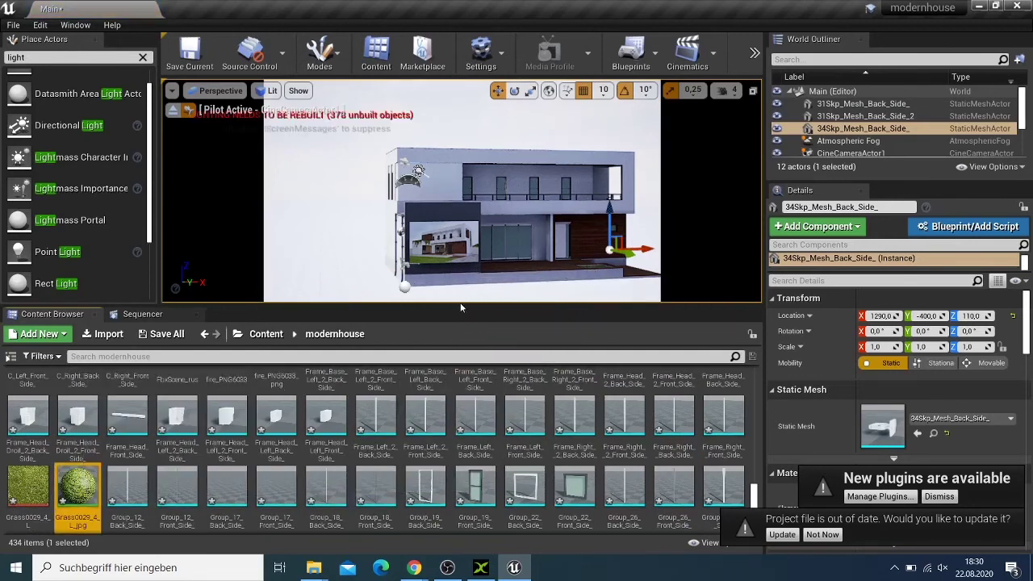
- Open the static mesh asset choices for the placed 34Skp_Mesh_Back_Side_ actor
scroll(452, 400, "up", 3)
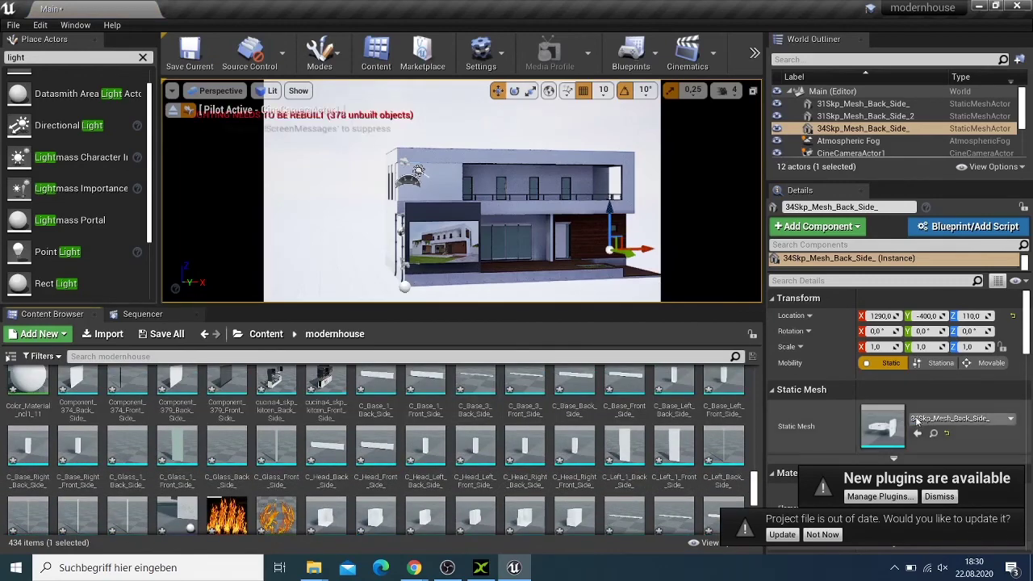
left_click(920, 418)
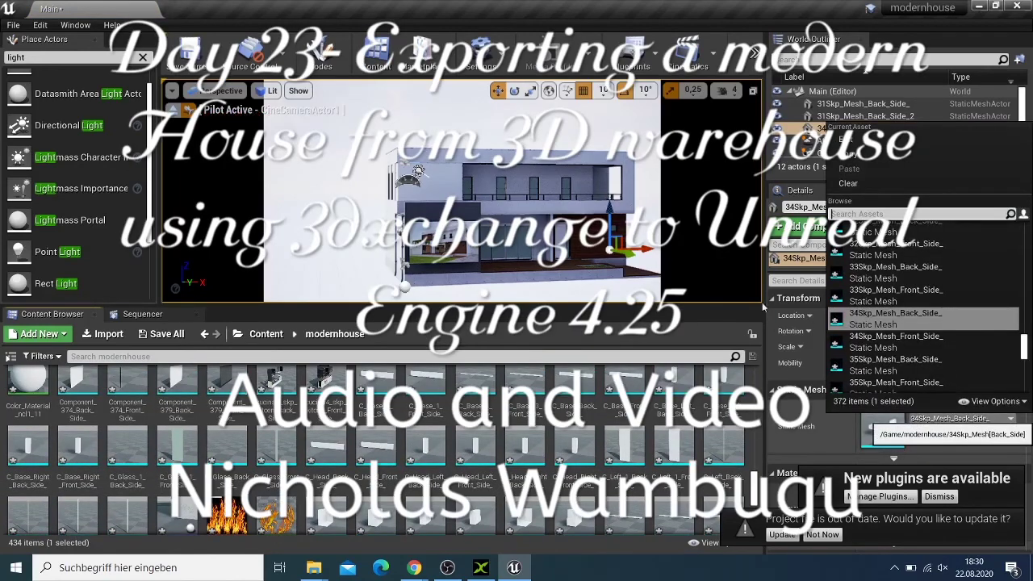